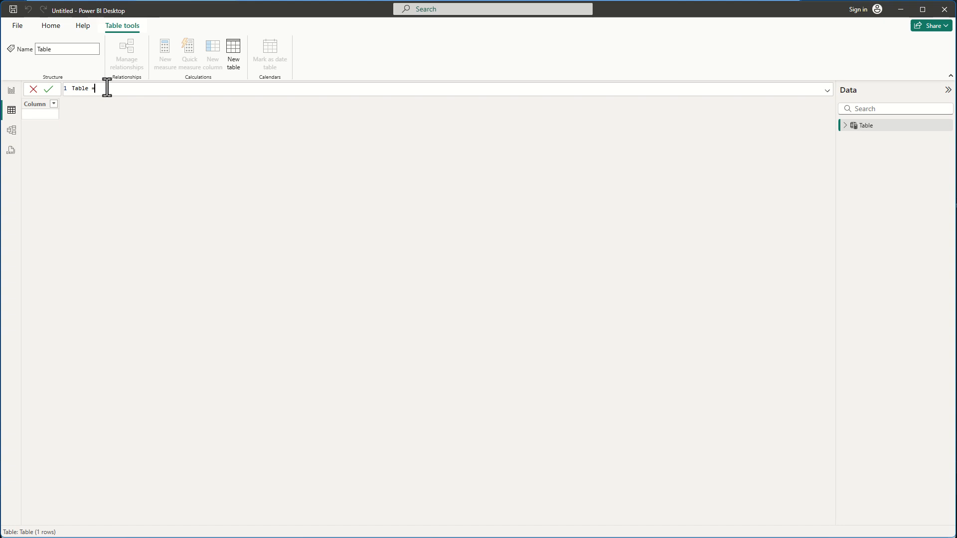
Step: Define the table with DATATABLE, using STRING columns Name and Region and rows User1/East, User2/East, User3/West, User4/West and User4/East
type("Table = DataTable(\"Name\", STRING, \"Region\", STRING ,{ {\" User1\",\"East\"}, {\" User2\",\"East\"}, {\" User3\",\"West\"}, {\" User4\",\"West\"}, {\" User4\",\"East\"} } )")
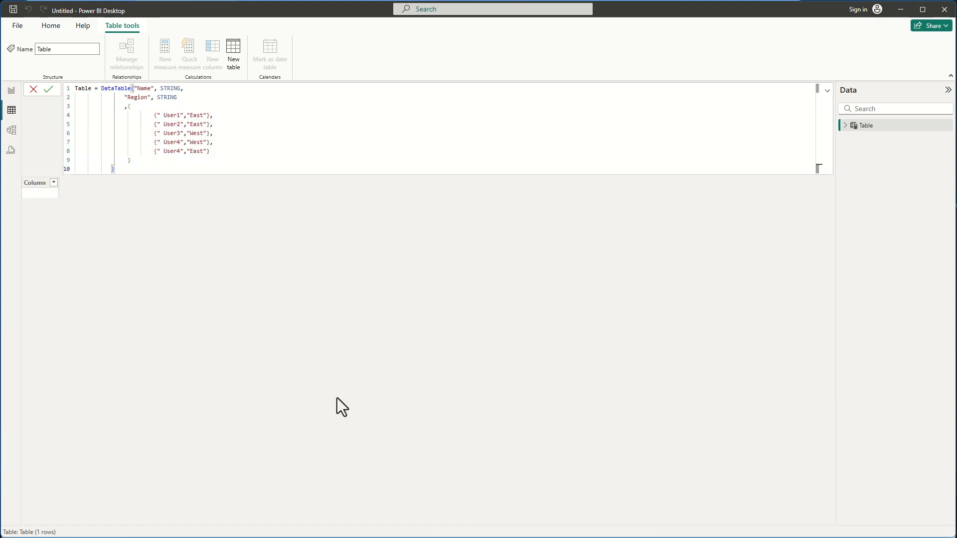
key("Return")
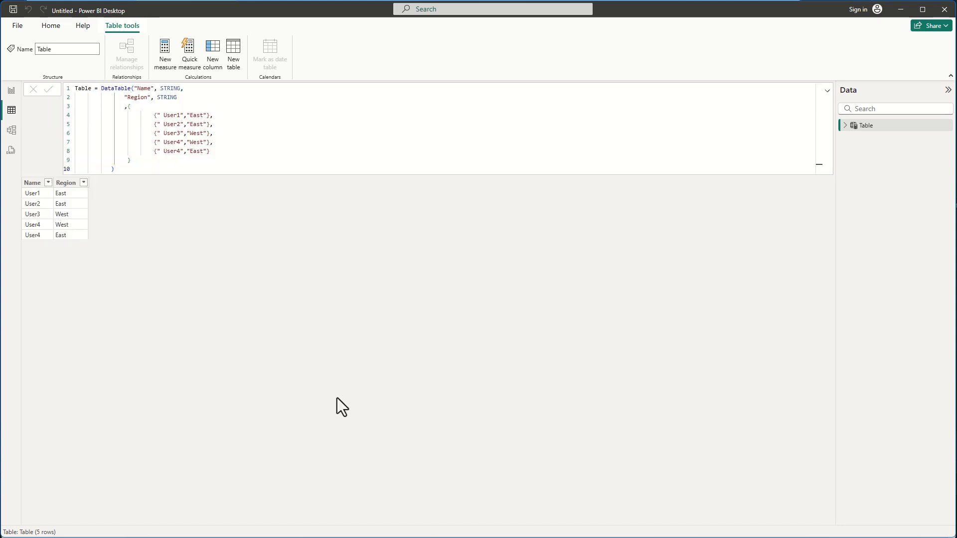
Step: Switch to the fortnightly Profit and Loss workbook in Excel and examine the CURRENT ASSETS (ALL) balances across dates on the Balance Sheet
left_click(608, 537)
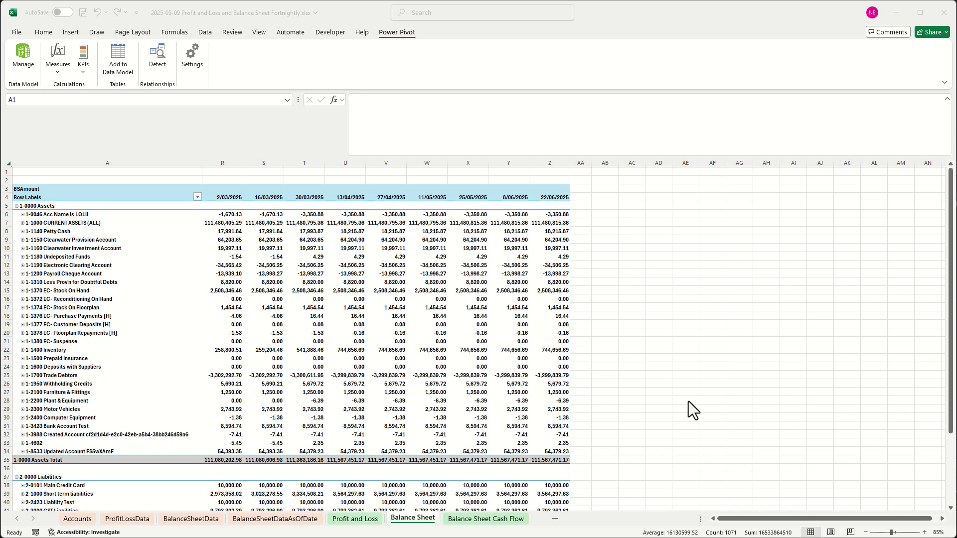
left_click(264, 223)
left_click(309, 220)
left_click(361, 222)
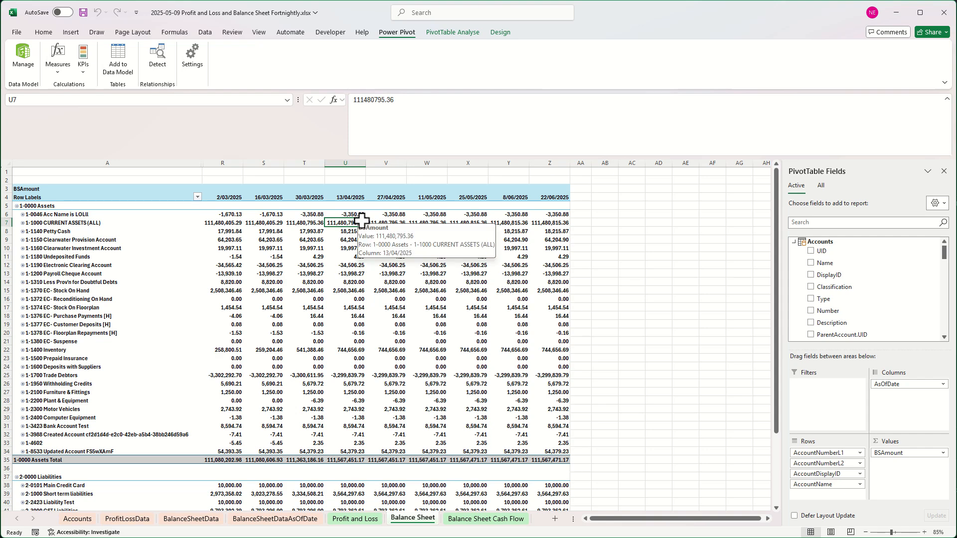
Step: Examine the BSAmountChange values of the first asset account on the Balance Sheet Cash Flow sheet for 16/03/2025 and 30/03/2025
left_click(483, 519)
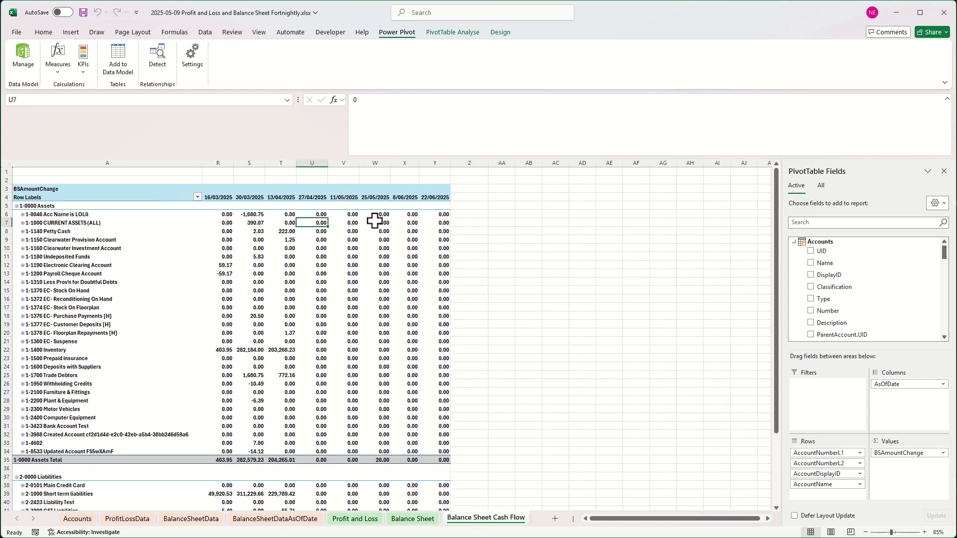
left_click(258, 215)
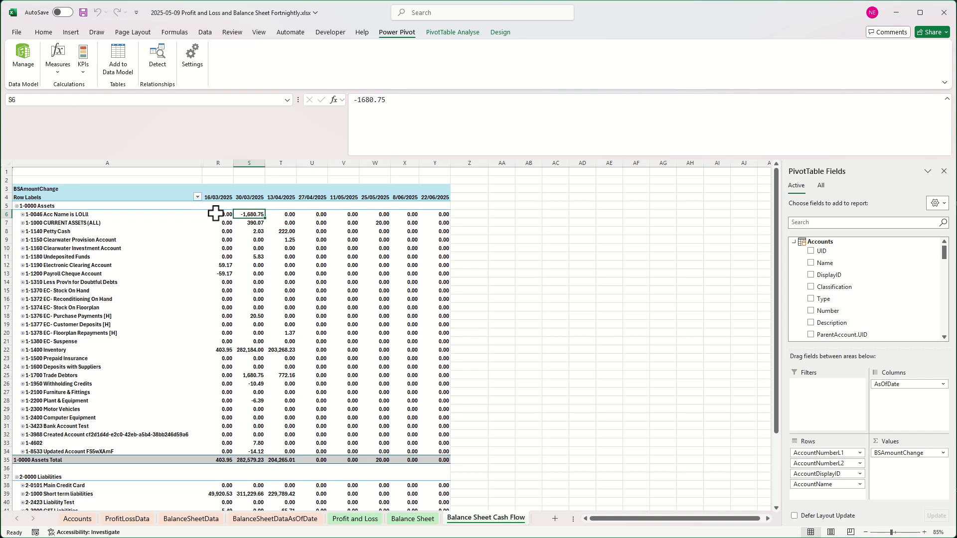
mouse_move(215, 214)
mouse_move(258, 211)
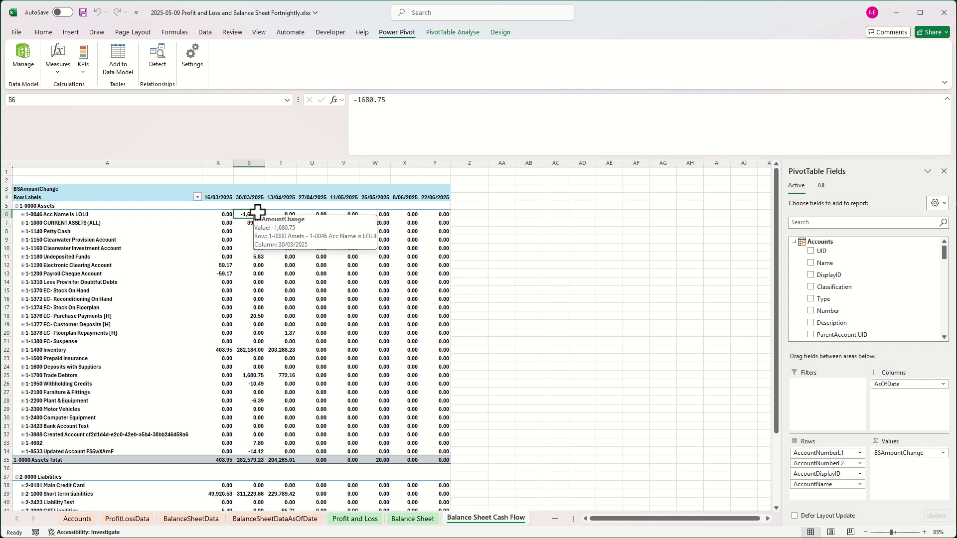
Step: View the formula of the BSAmount measure and close its definition without changes
left_click(52, 69)
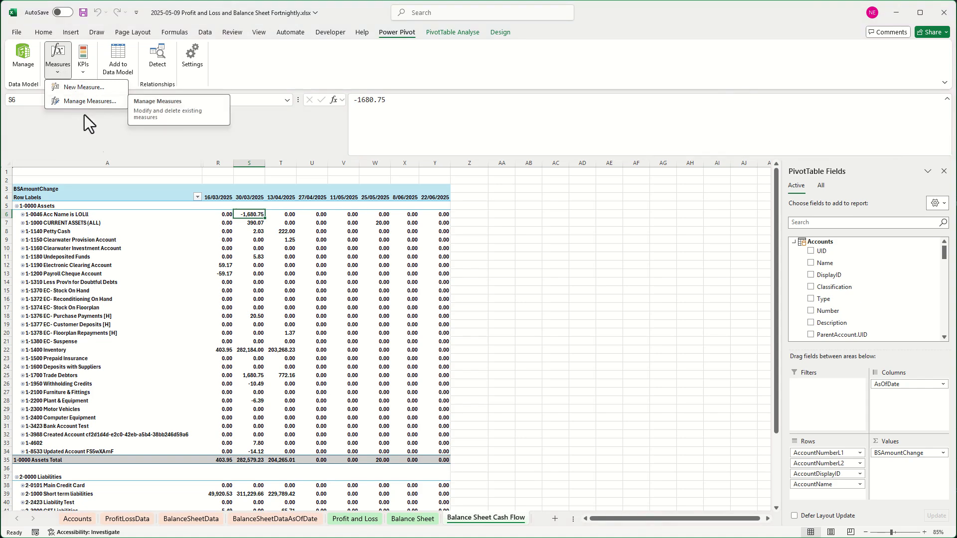
left_click(91, 101)
left_click(388, 151)
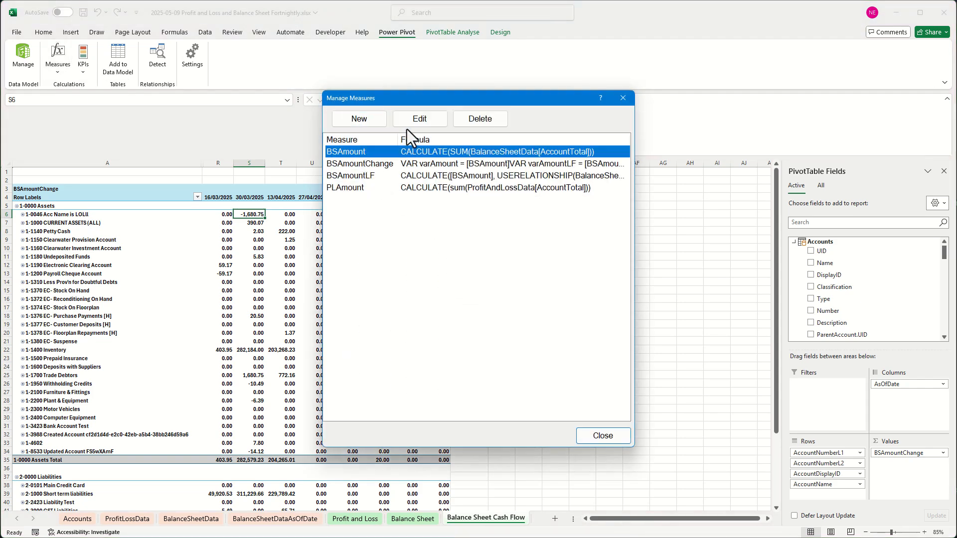
left_click(420, 119)
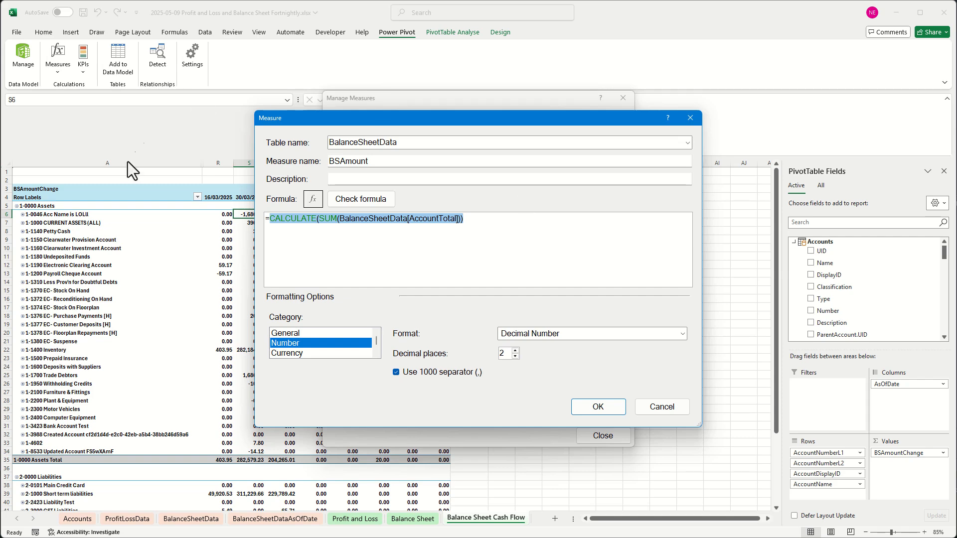
left_click(665, 407)
Step: View the formula of the BSAmountLF measure and close its definition without changes
left_click(371, 174)
left_click(420, 120)
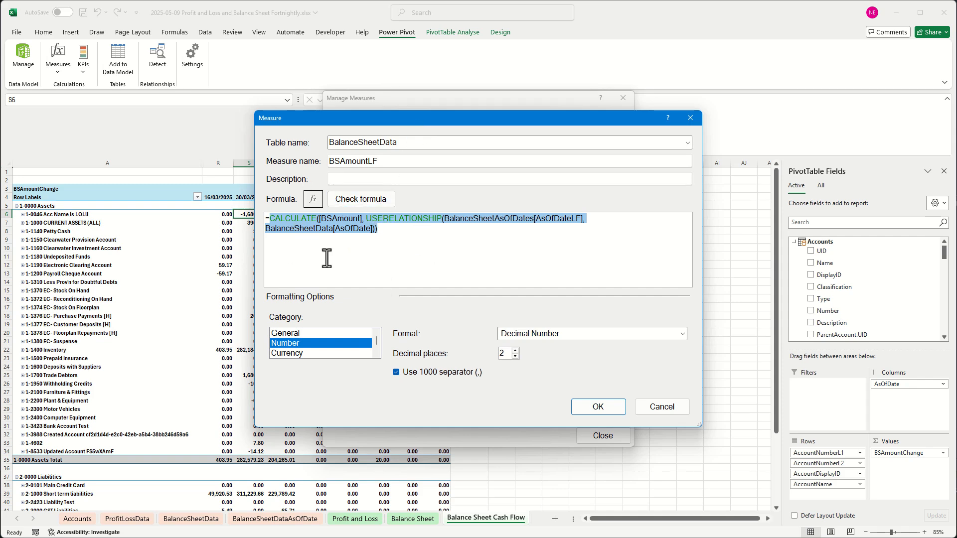
left_click(673, 409)
Step: Examine the subtraction expression in the BSAmountChange measure's formula, then close the measure management without changes
left_click(391, 164)
left_click(421, 119)
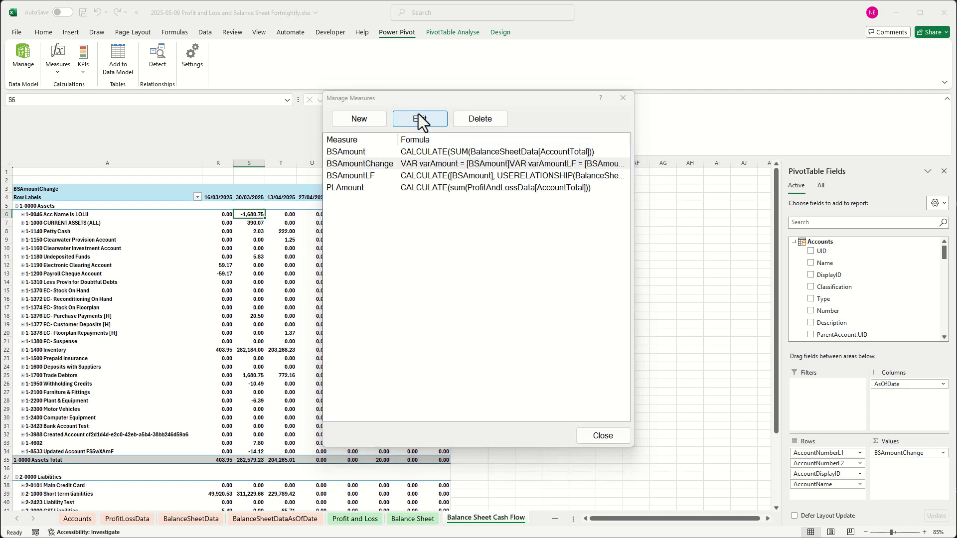
left_click_drag(373, 278, 271, 279)
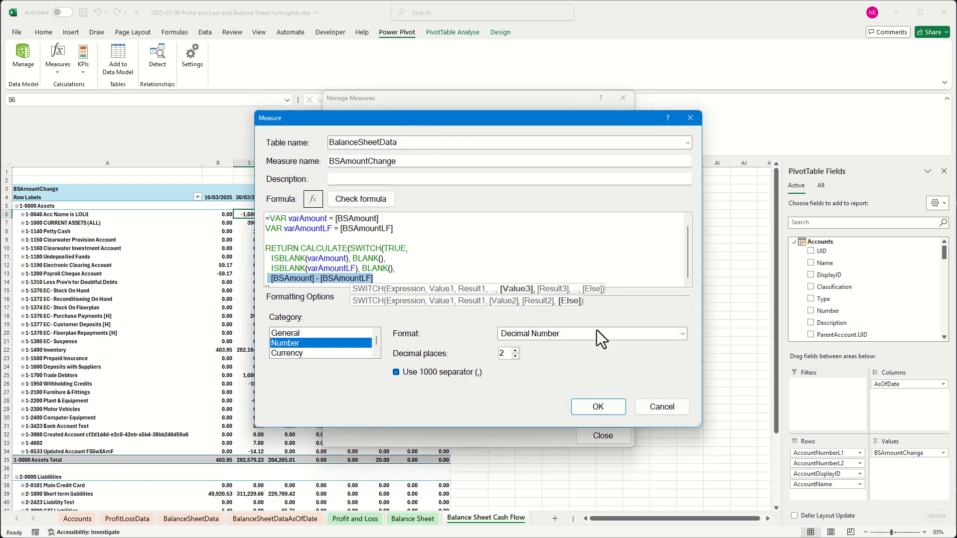
left_click(671, 411)
left_click(618, 436)
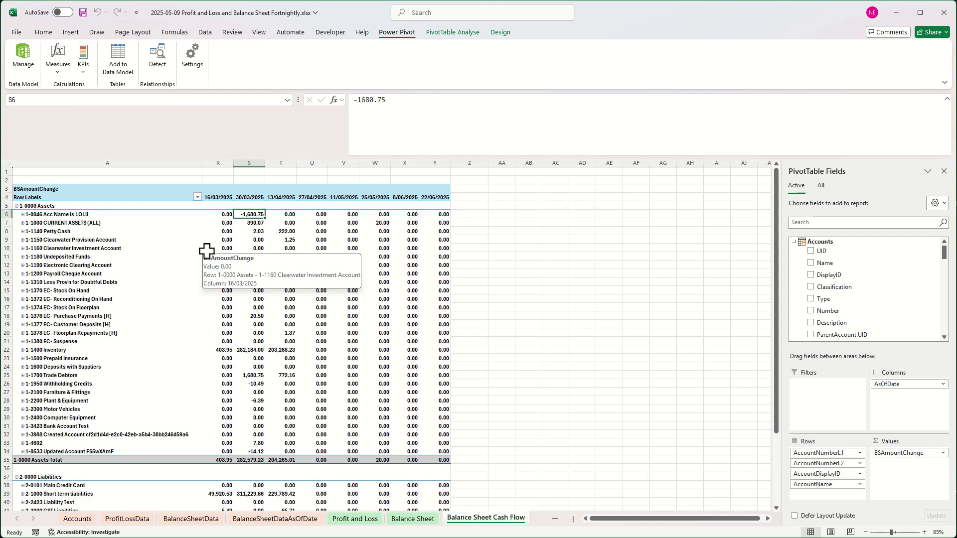
Step: Examine the repeated dates in the AsOfDate column of the BalanceSheetData sheet
left_click(189, 519)
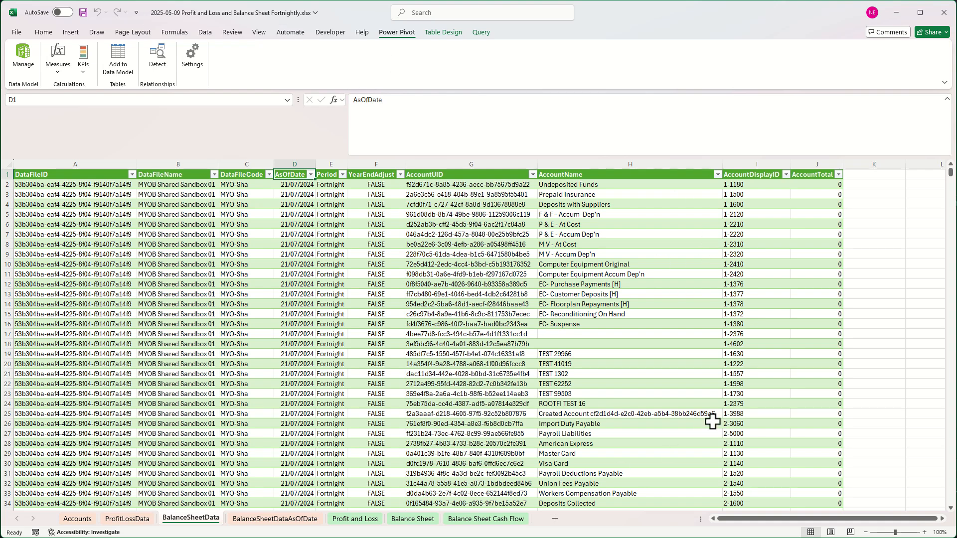
left_click(297, 244)
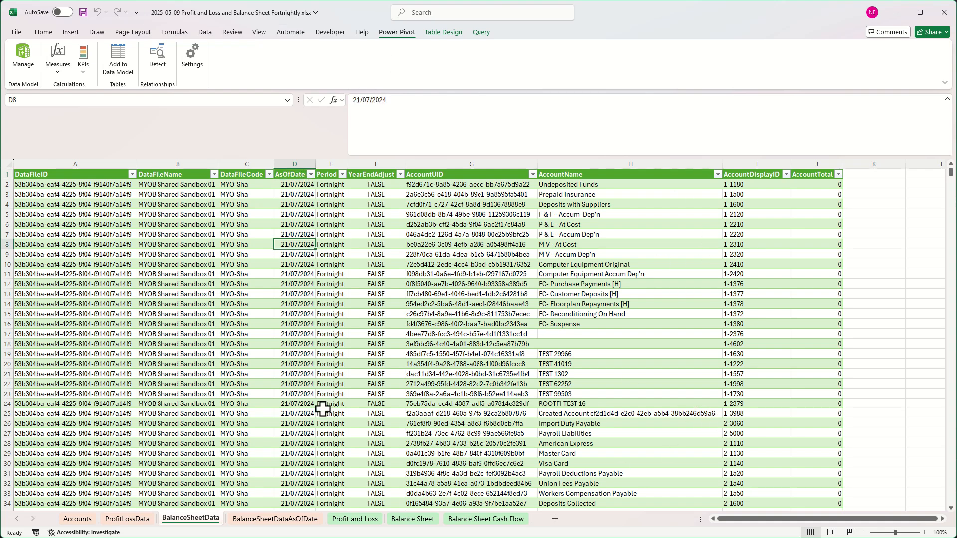
scroll(323, 409, "down", 8)
scroll(309, 424, "down", 6)
left_click(297, 444)
scroll(314, 404, "down", 7)
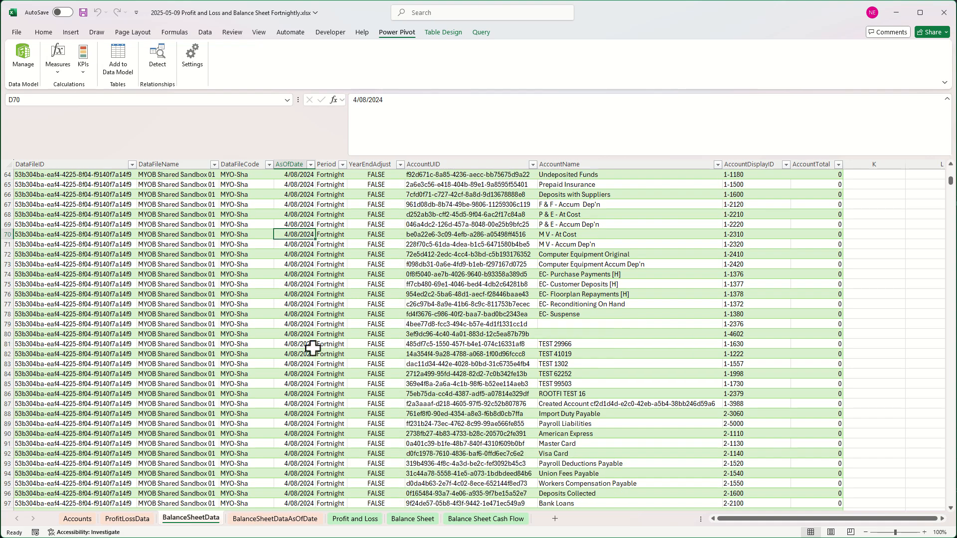
Step: Review the list of dates in the AsOfDate column on the BalanceSheetDataAsOfDate sheet
left_click(274, 518)
left_click_drag(33, 185, 42, 417)
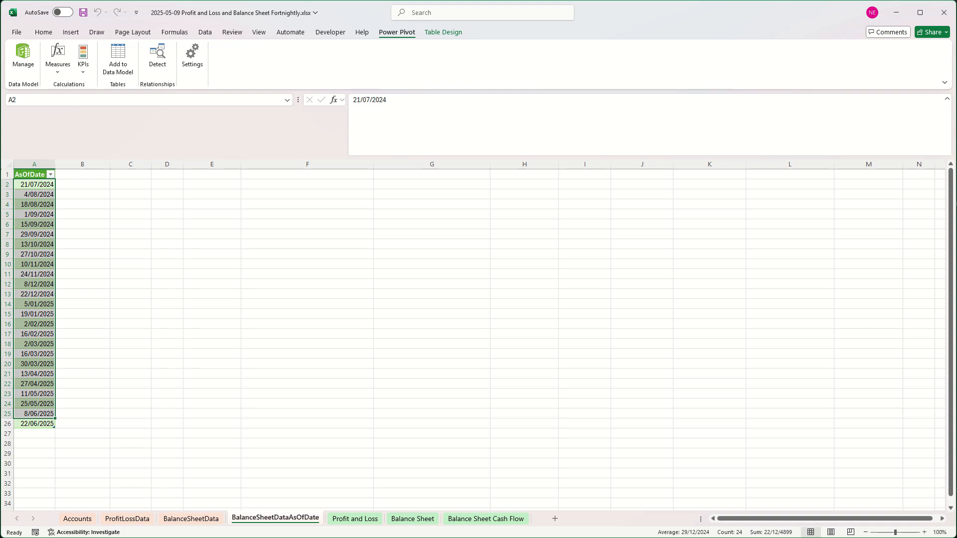
left_click(84, 233)
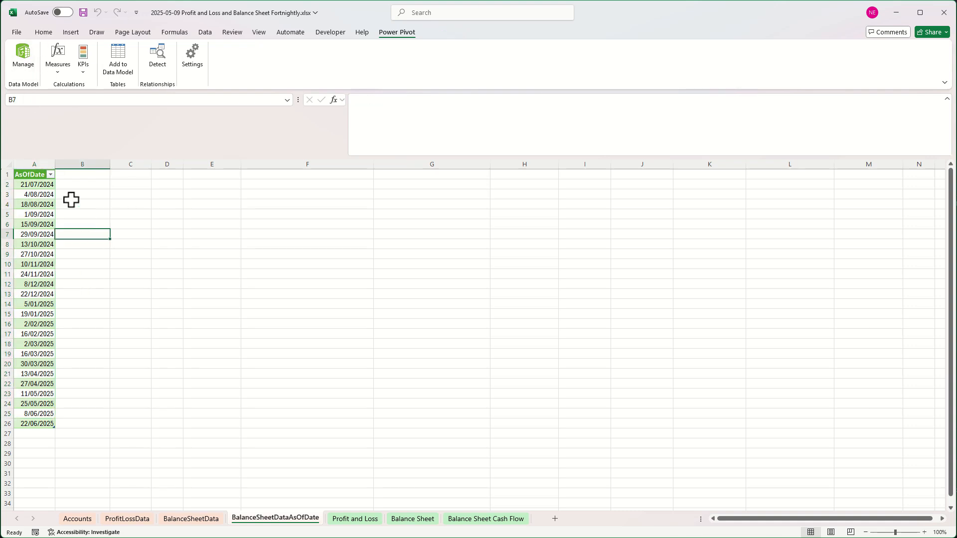
left_click(30, 175)
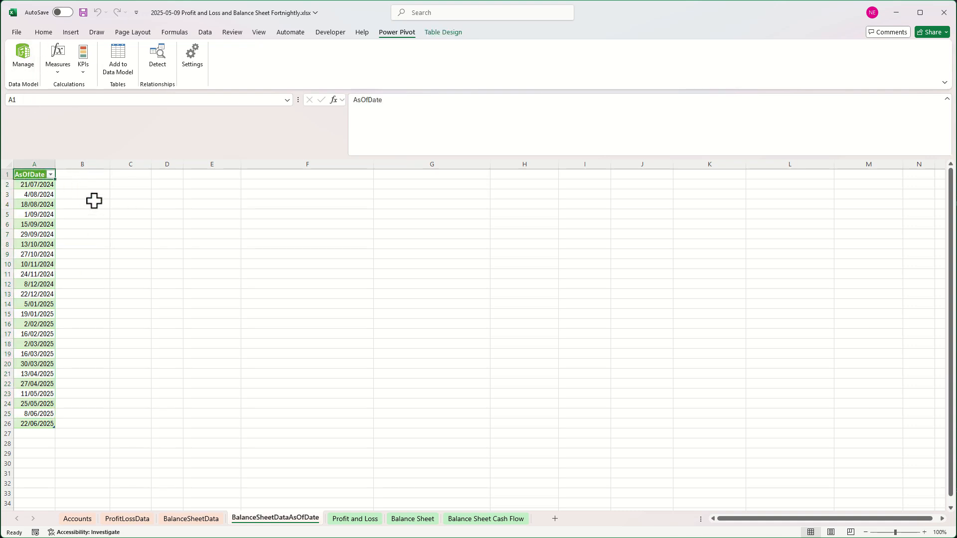
Step: Open the Power Pivot data model and inspect the AsOfDate column and the AsOfDateLF calculated column's formula in BalanceSheetAsOfDates
left_click(23, 54)
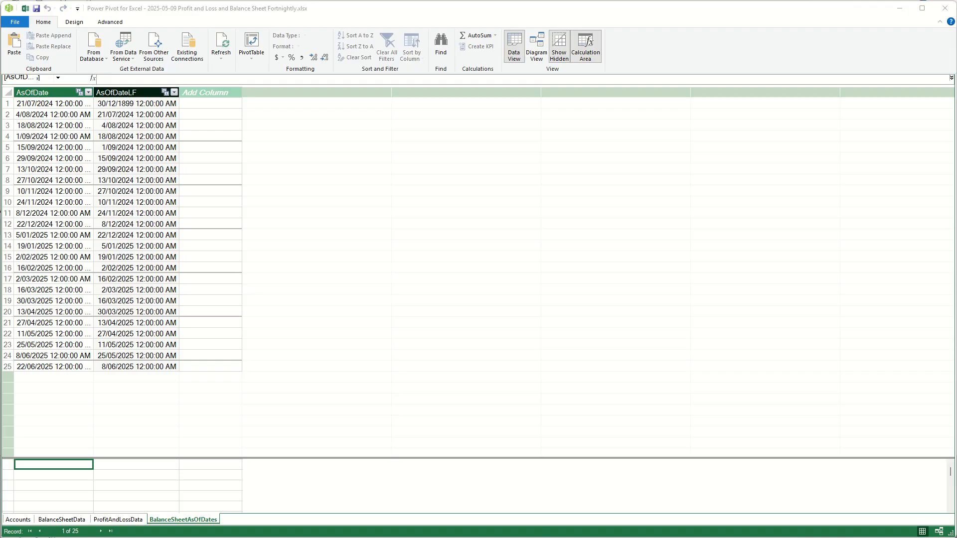
left_click(60, 93)
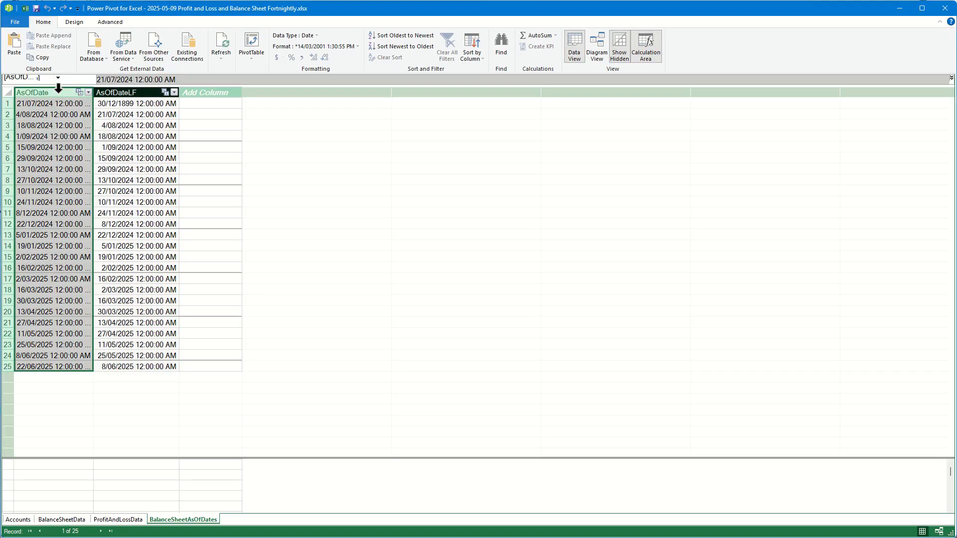
left_click(79, 143)
left_click(123, 90)
left_click(124, 113)
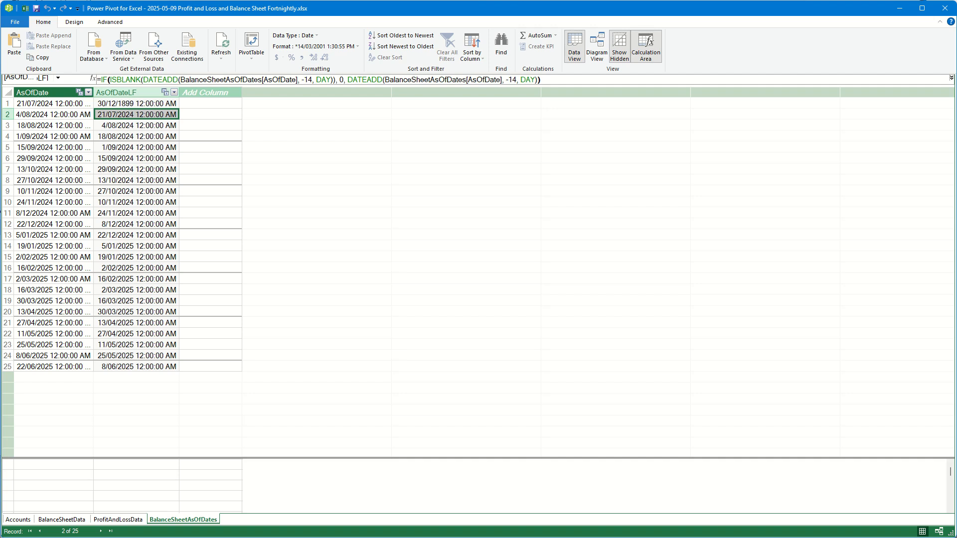
Step: Return to the Excel workbook and compare the whole AsOfDate list with its source dates on the BalanceSheetData sheet
key("alt+Tab")
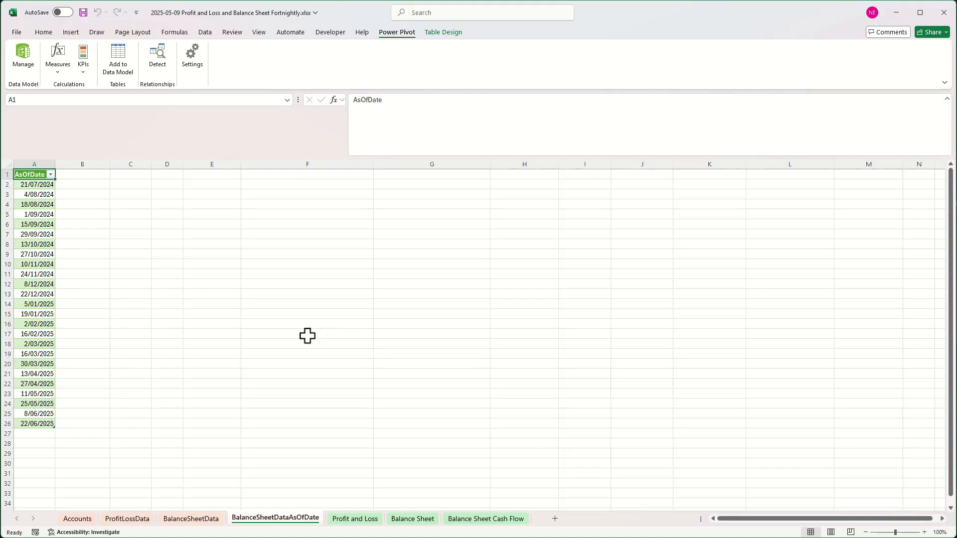
left_click(31, 182)
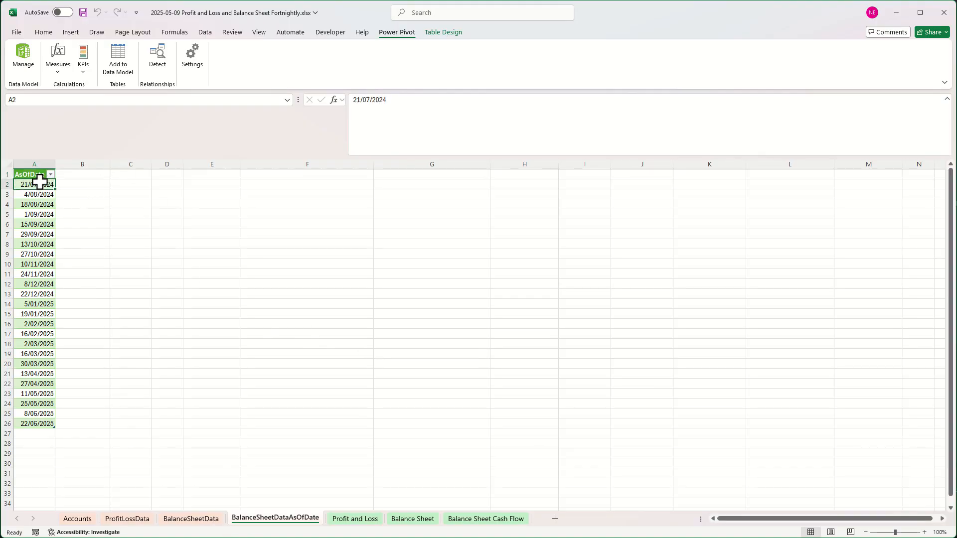
left_click_drag(32, 173, 29, 421)
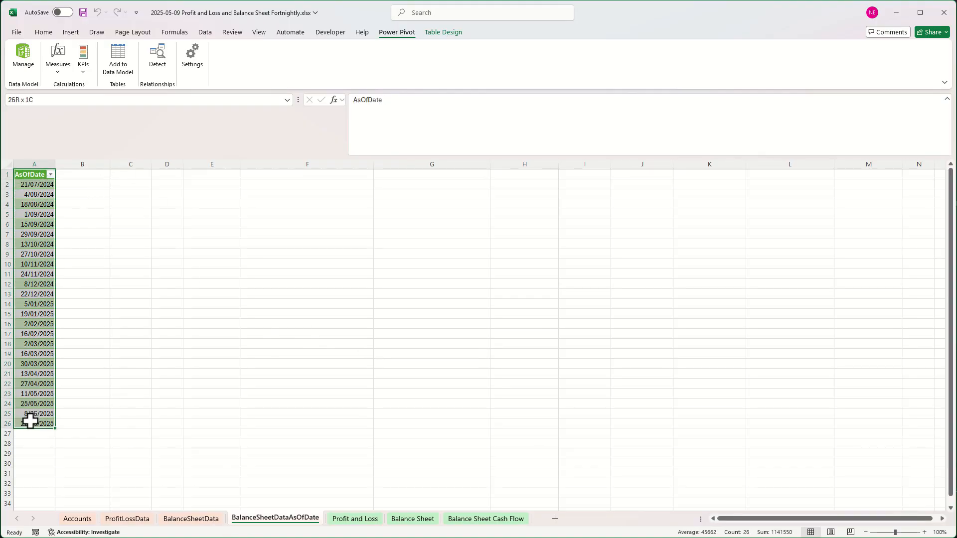
left_click(213, 519)
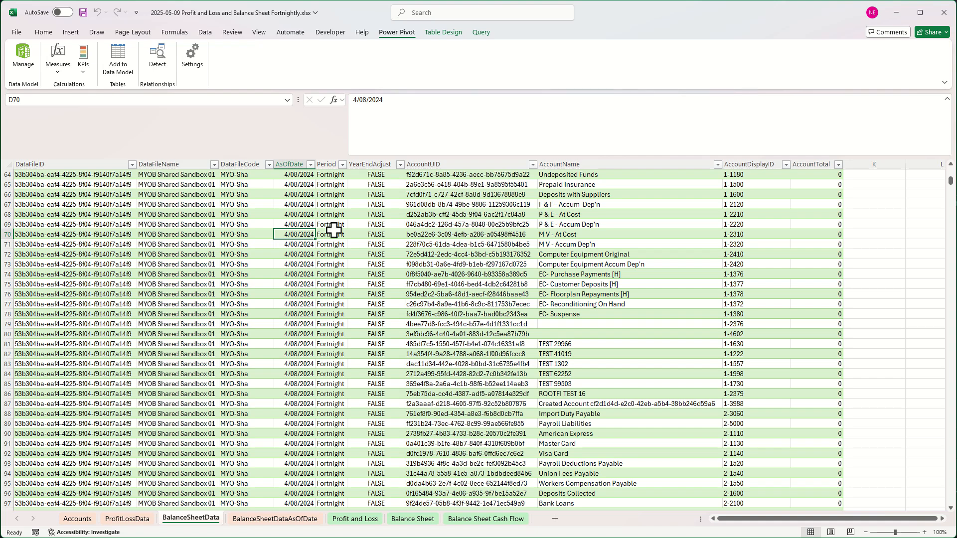
Step: Consult the Microsoft Learn page on the DAX SUMMARIZE function in the browser, then return to the Excel workbook
key("alt+Tab")
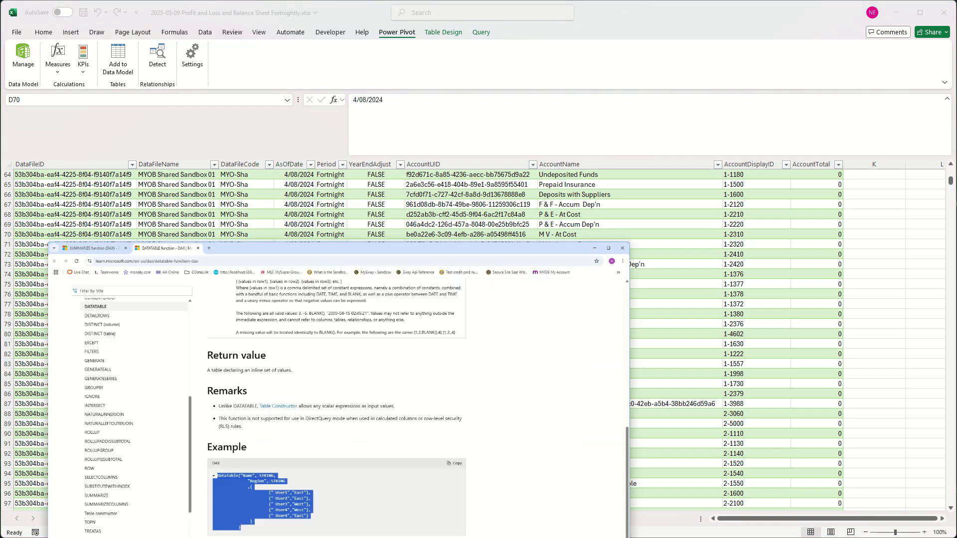
left_click(93, 17)
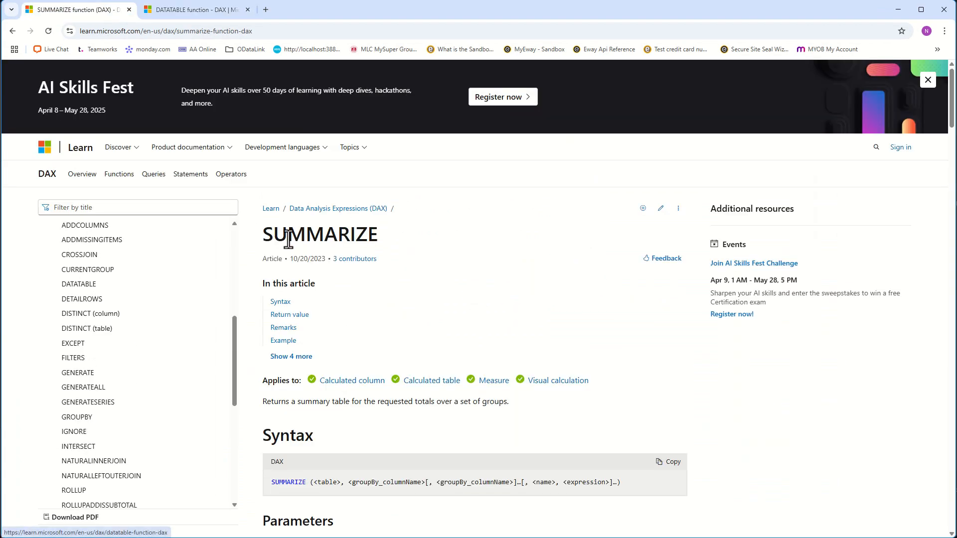
double_click(288, 239)
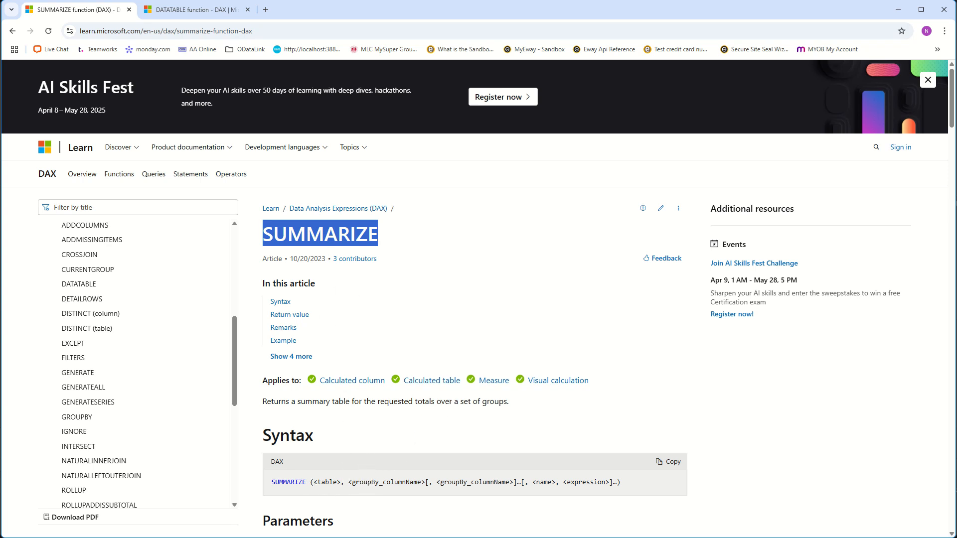
key("alt+Tab")
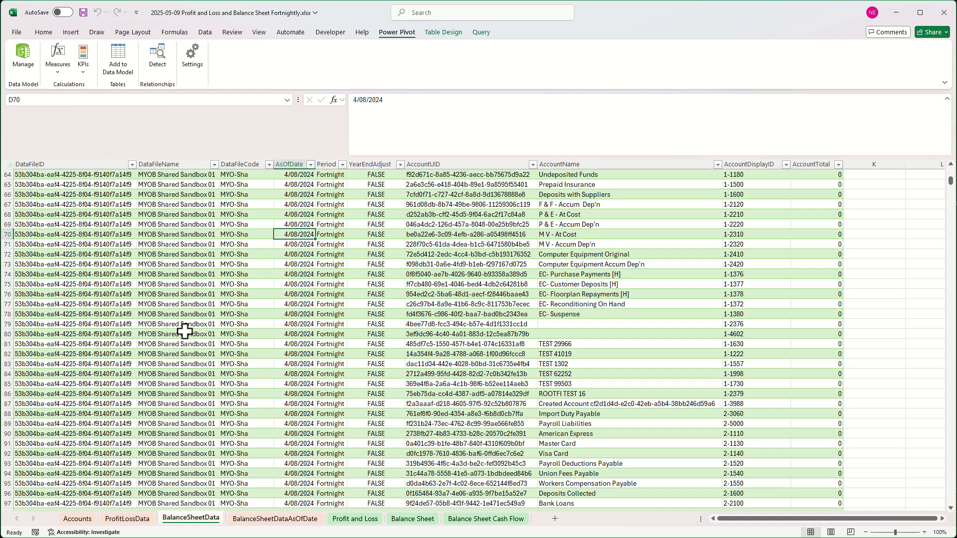
Step: Switch to the original fortnightly workbook and load the existing BalanceSheetData query connection as a table on a new worksheet
key("alt+Tab")
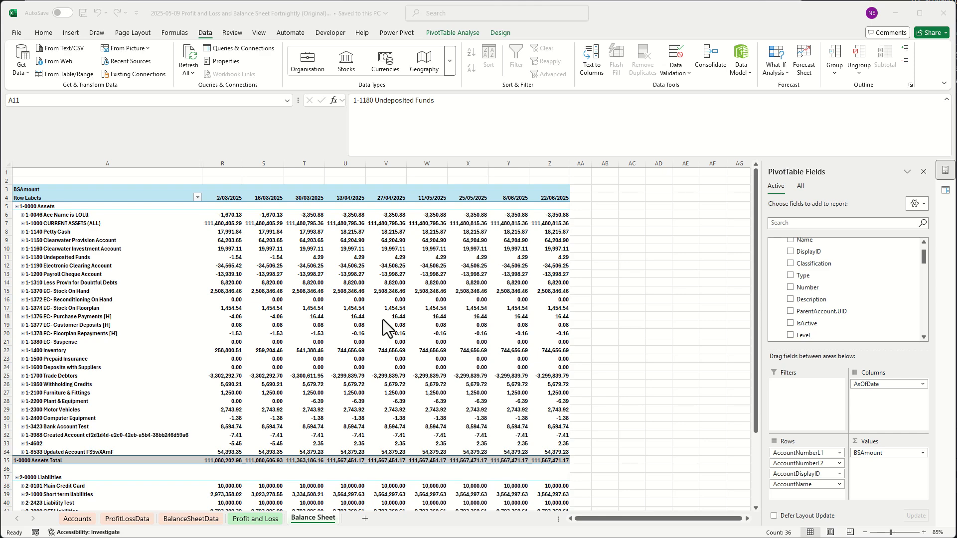
left_click(206, 34)
left_click(128, 73)
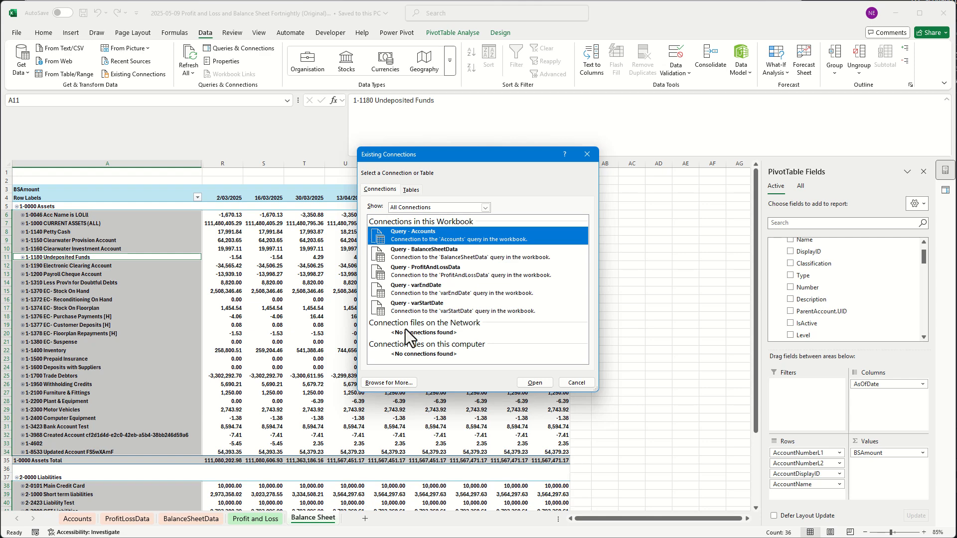
left_click(468, 253)
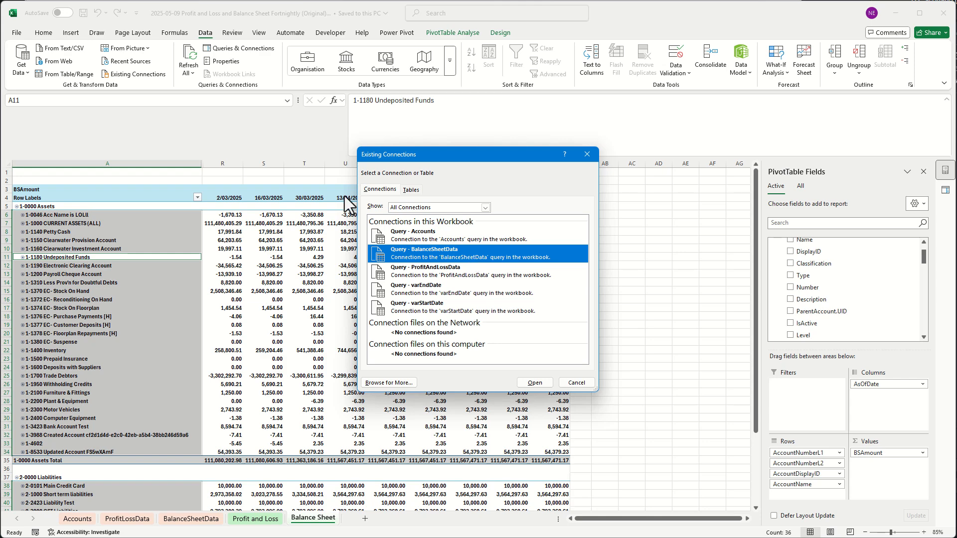
left_click(535, 382)
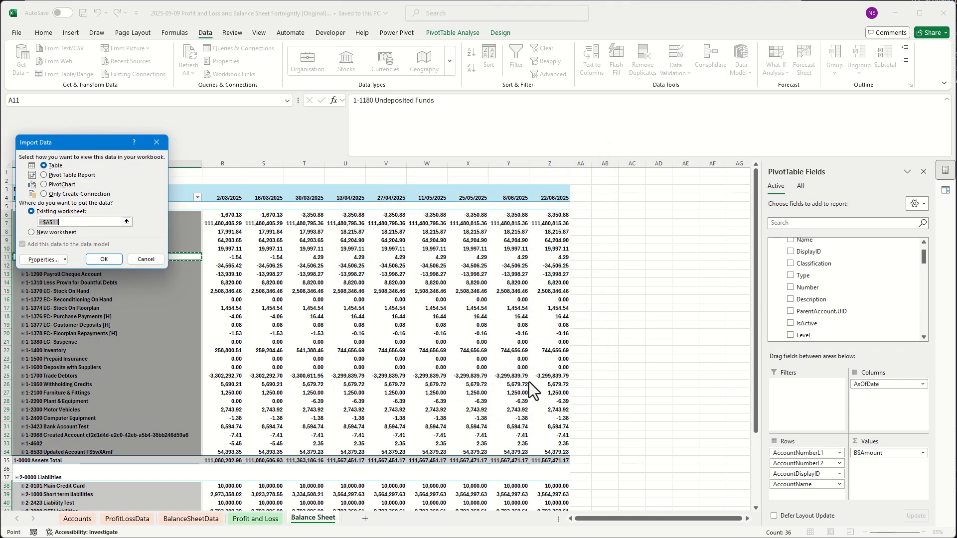
left_click(55, 165)
left_click(40, 234)
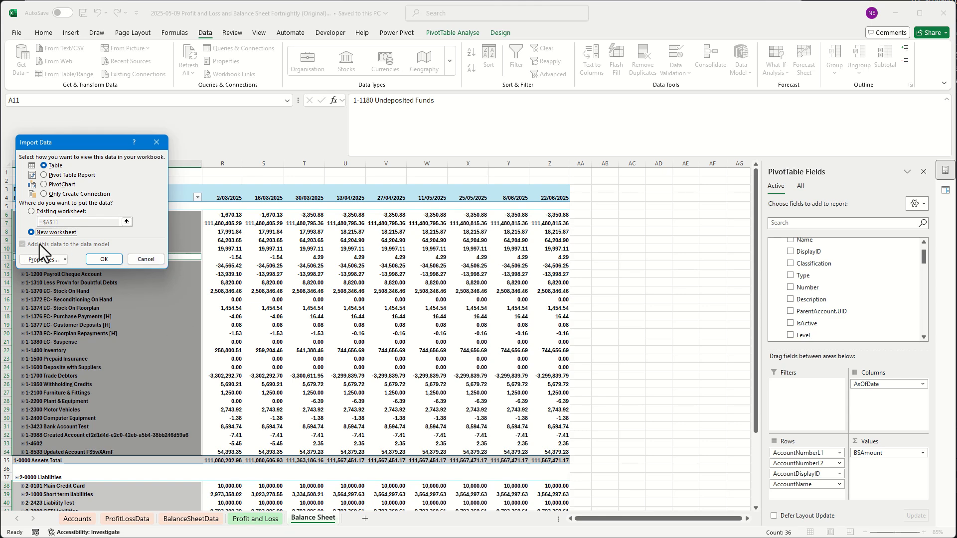
left_click(101, 257)
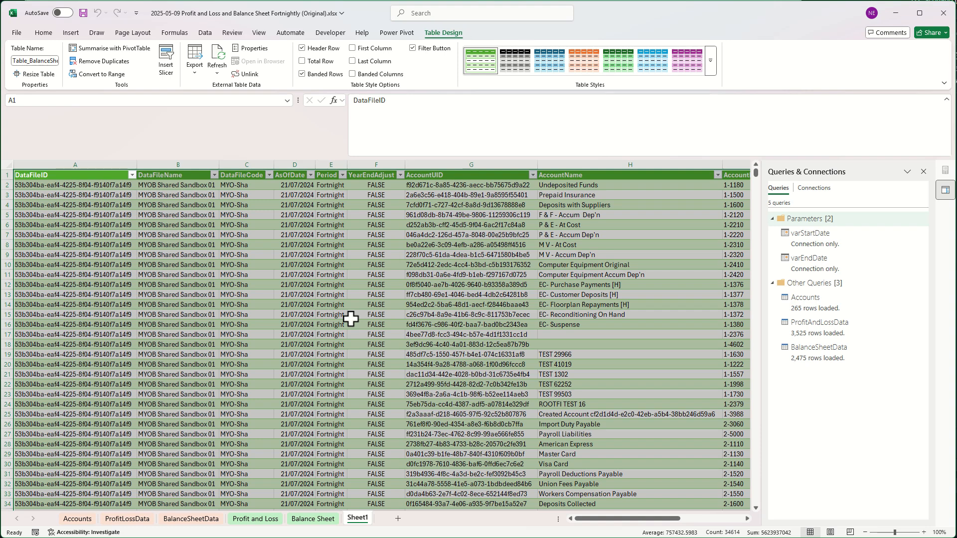
Step: Edit the new table's DAX, using command type DAX and the expression EVALUATE SUMMARIZE(BalanceSheetData, BalanceSheetData[AsOfDate])
right_click(159, 193)
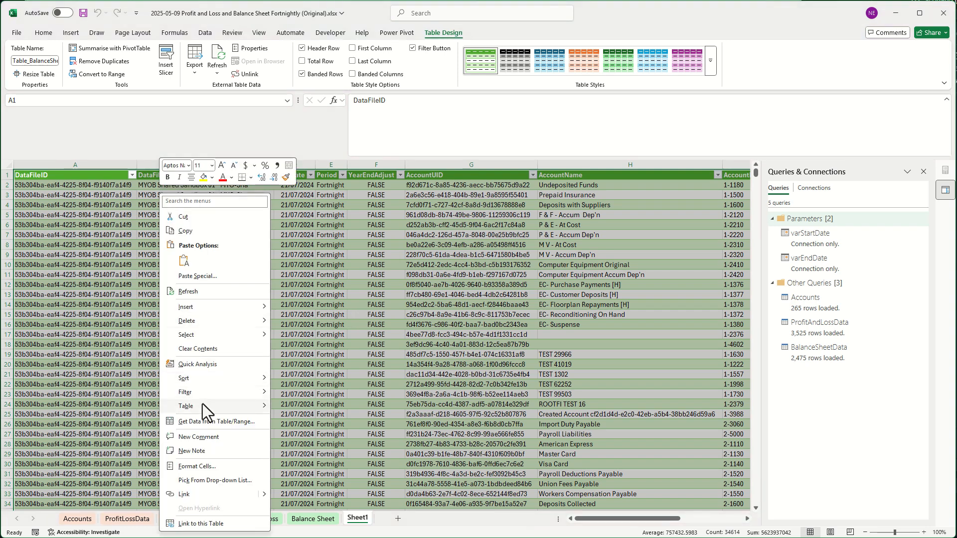
mouse_move(202, 405)
left_click(333, 468)
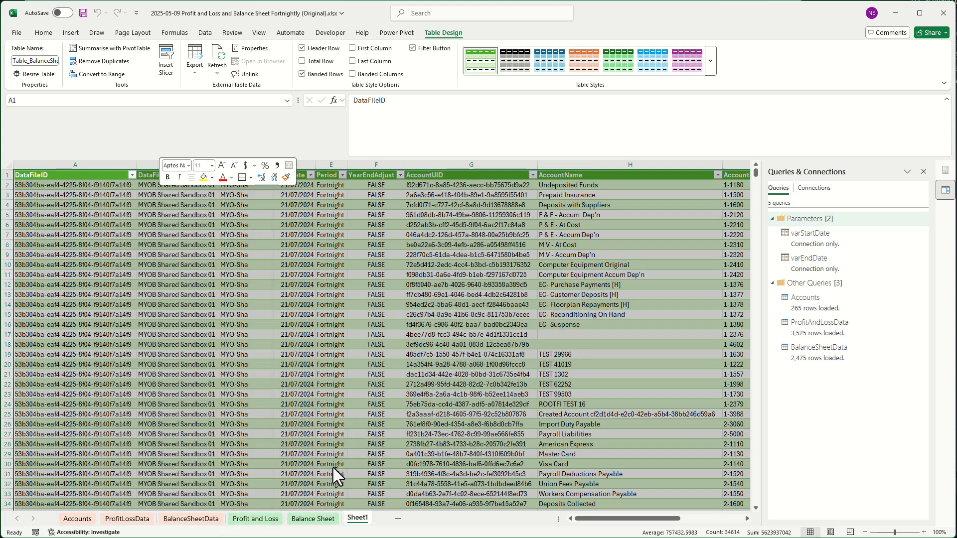
left_click_drag(88, 142, 367, 216)
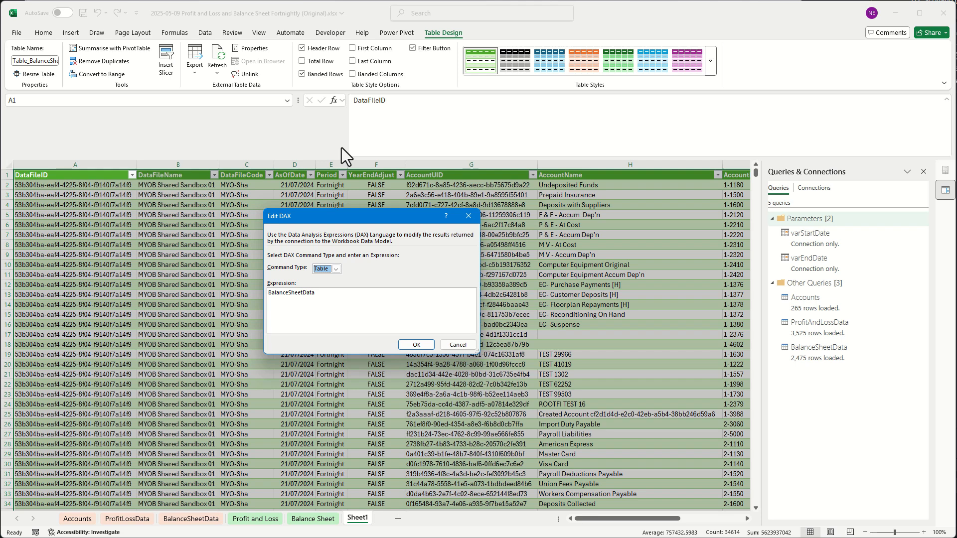
left_click(333, 269)
left_click(322, 284)
key("BackSpace")
type("EVALUATE SUMMARIZE(BalanceSheetData")
left_click(400, 295)
type(",")
type("BalanceSheetData")
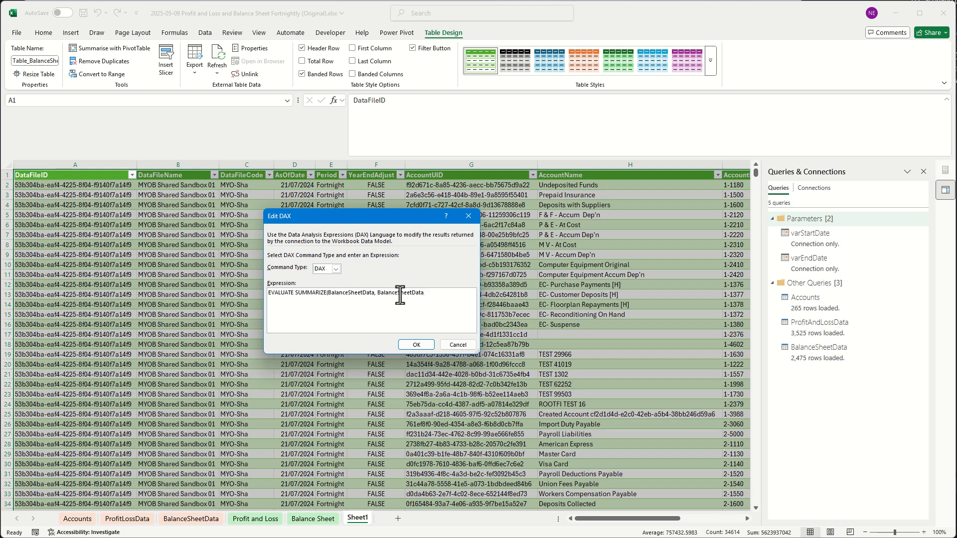
type("[AsOfDate")
left_click(414, 345)
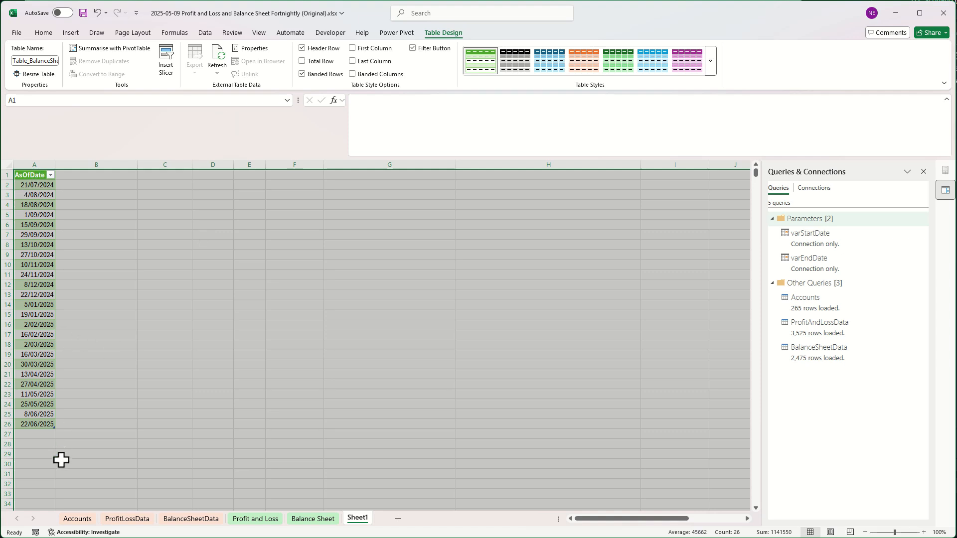
Step: Name both the new worksheet and its AsOfDate table Dates, and save the workbook
double_click(356, 518)
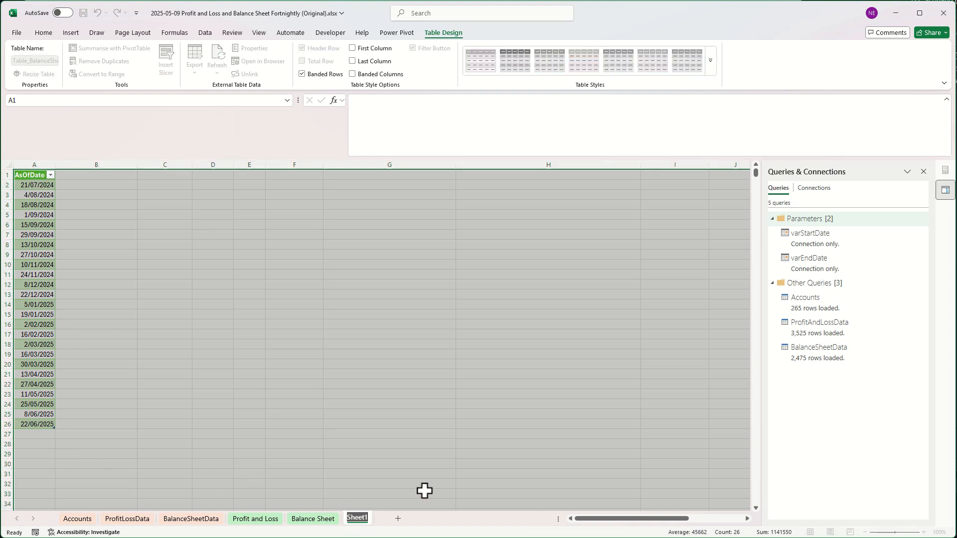
type("Dates")
key("Return")
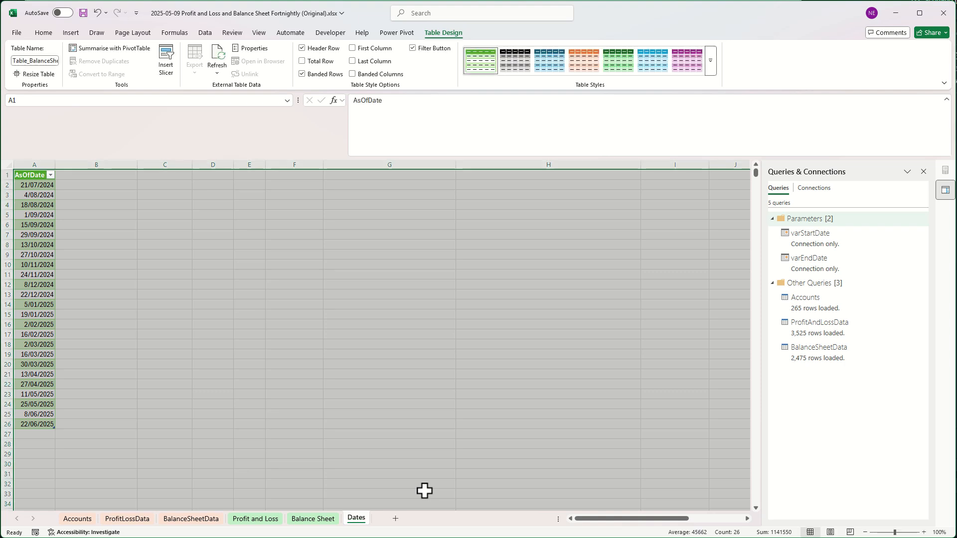
left_click(56, 58)
type("Dates")
key("Return")
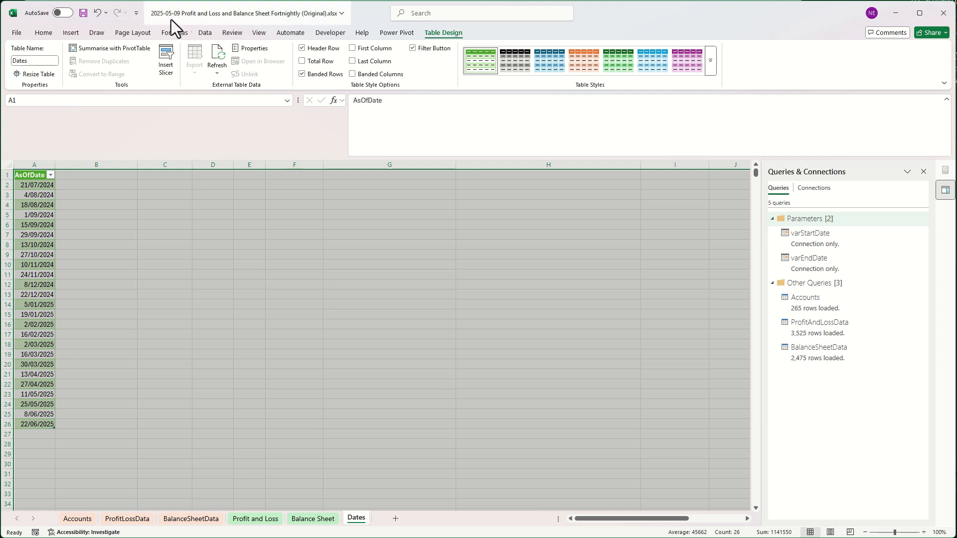
left_click(83, 13)
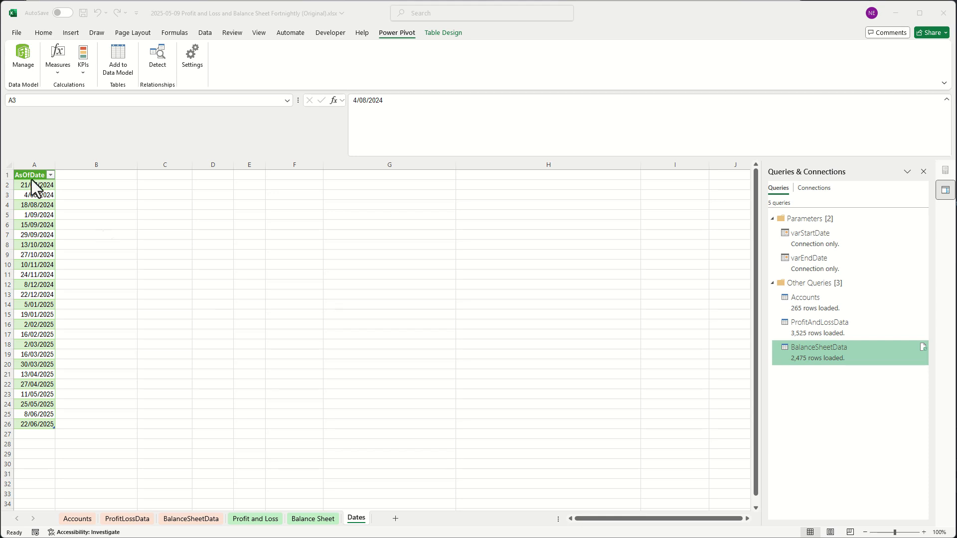
Step: Check which tables the Power Pivot data model contains, and return to the workbook
left_click(23, 62)
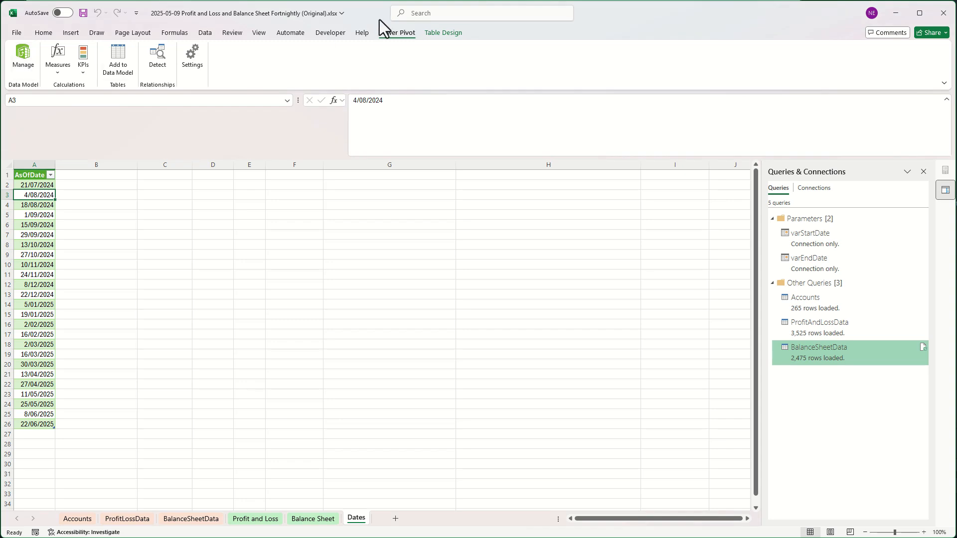
left_click(13, 56)
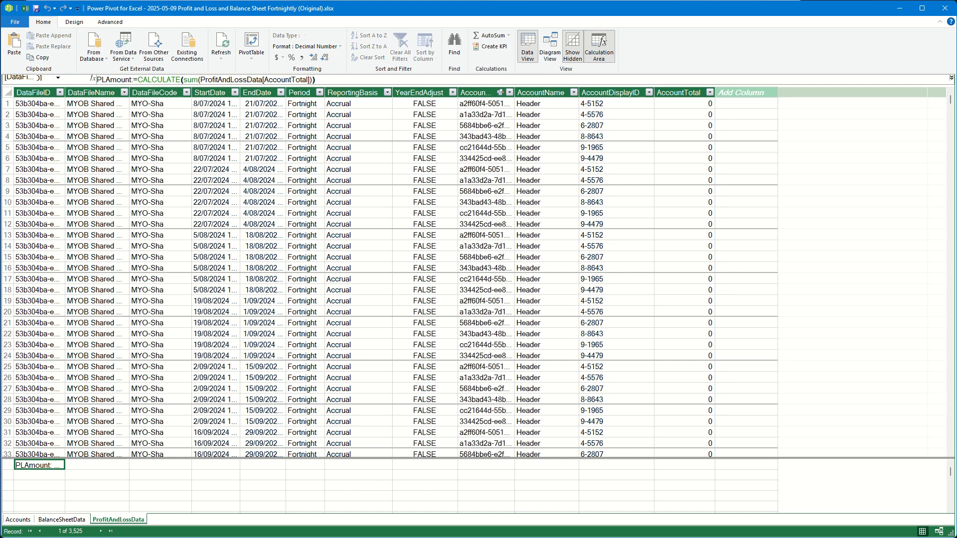
left_click(944, 8)
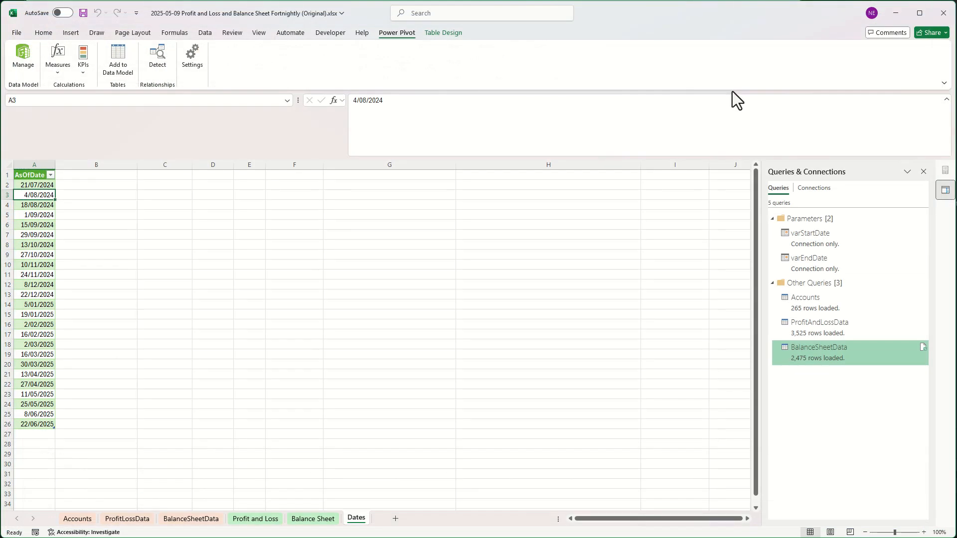
Step: Add the Dates table to the data model and create a column in it named AsOfDateLF
left_click(20, 225)
left_click(120, 62)
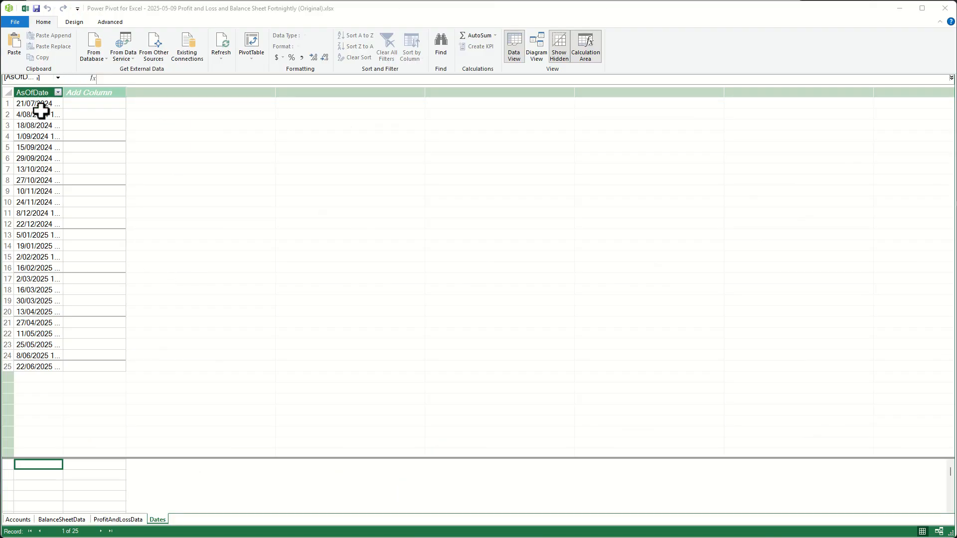
left_click(85, 91)
double_click(88, 91)
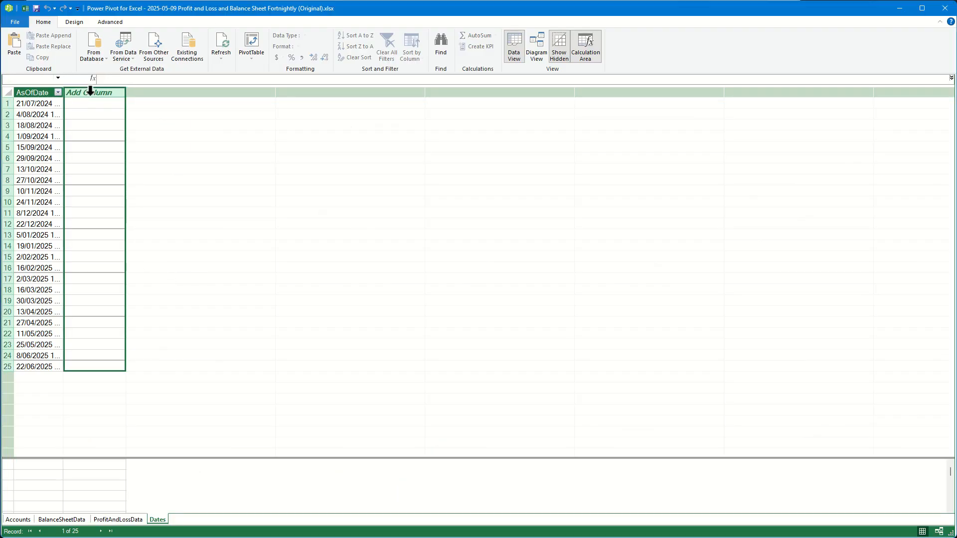
type("AsOf")
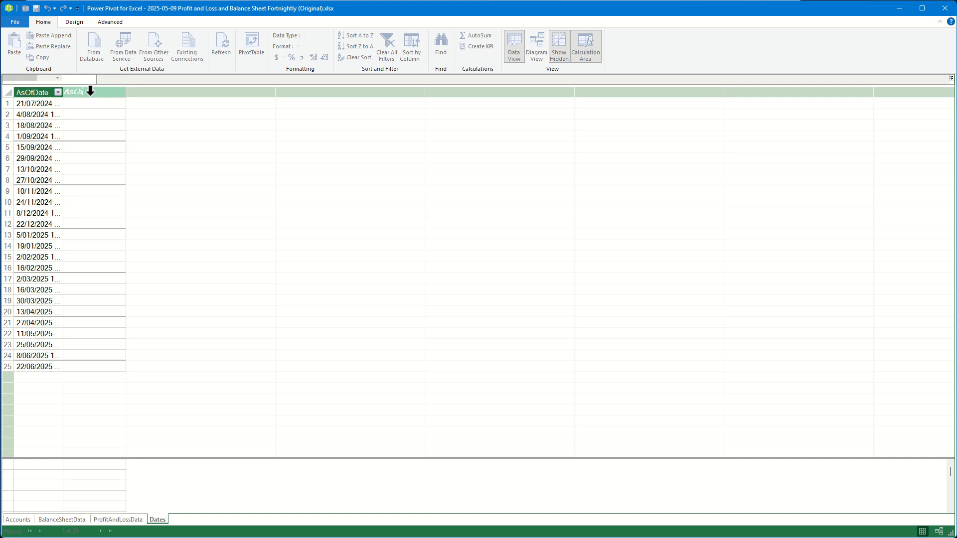
type("LabelF")
key("Return")
Step: Enter the formula =DATEADD(Dates[AsOfDate], -14, DAY) for the AsOfDateLF column
left_click(128, 80)
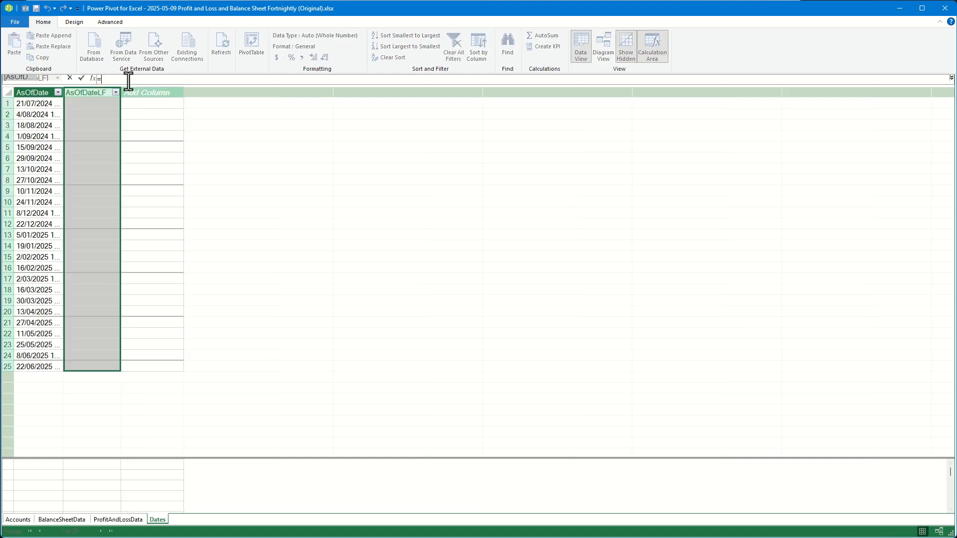
type("DATEADD(")
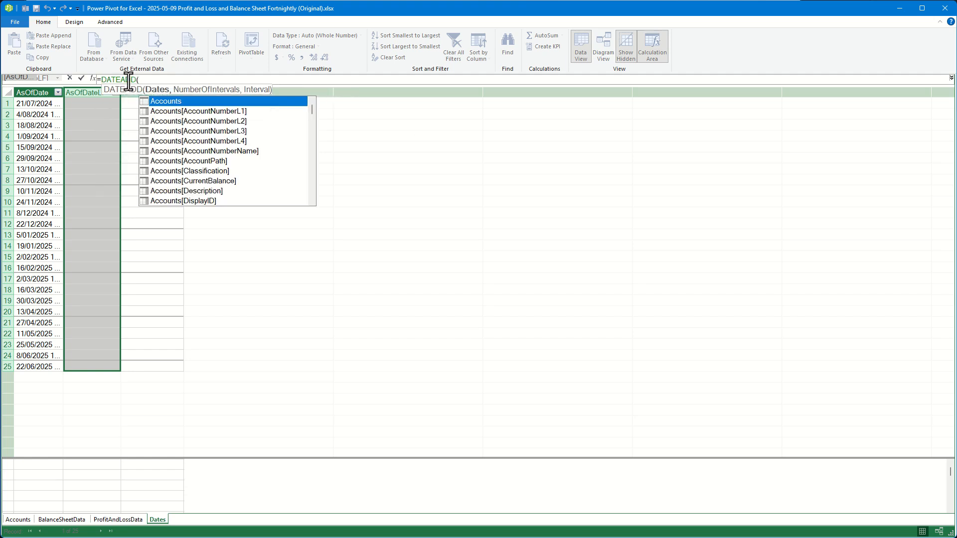
type("Dates[AsOfDate]")
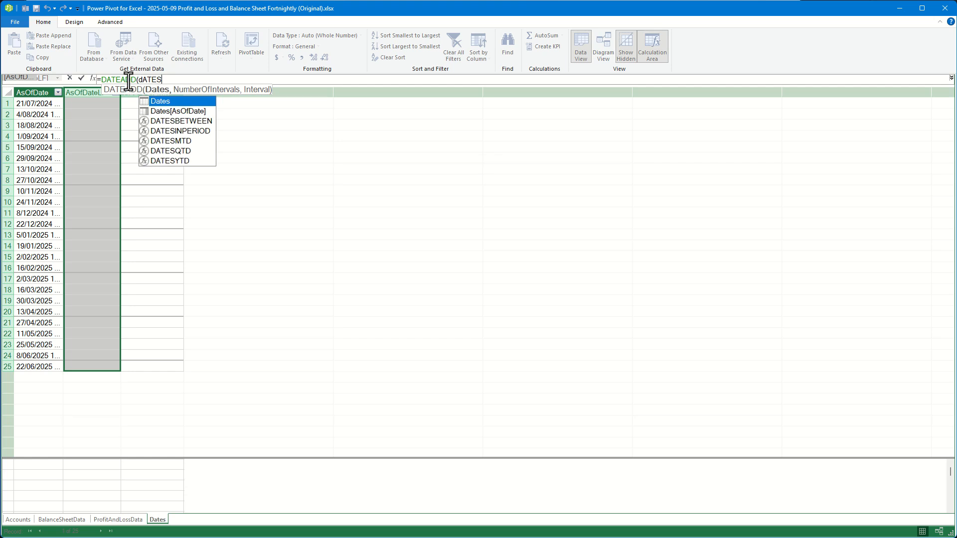
type(", ")
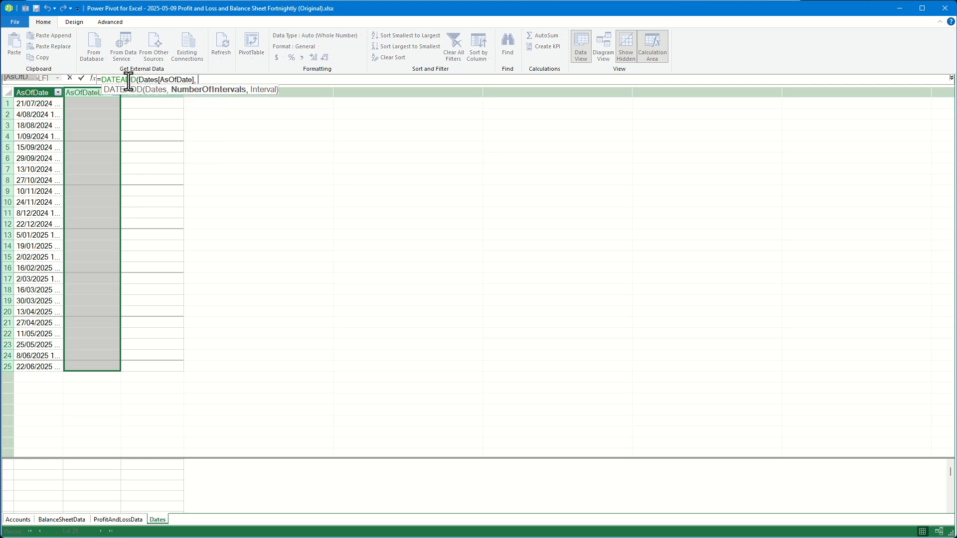
type("-14, DAY")
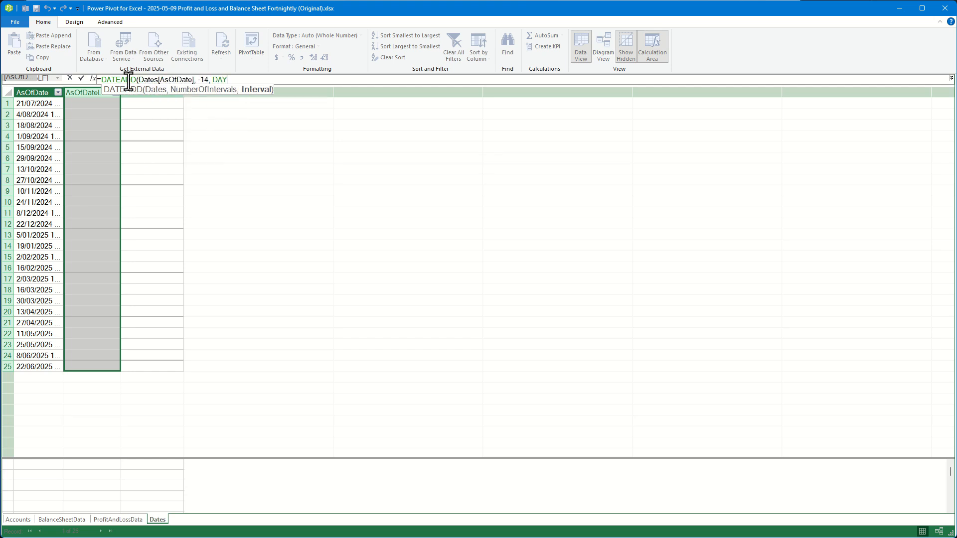
type(")")
key("Return")
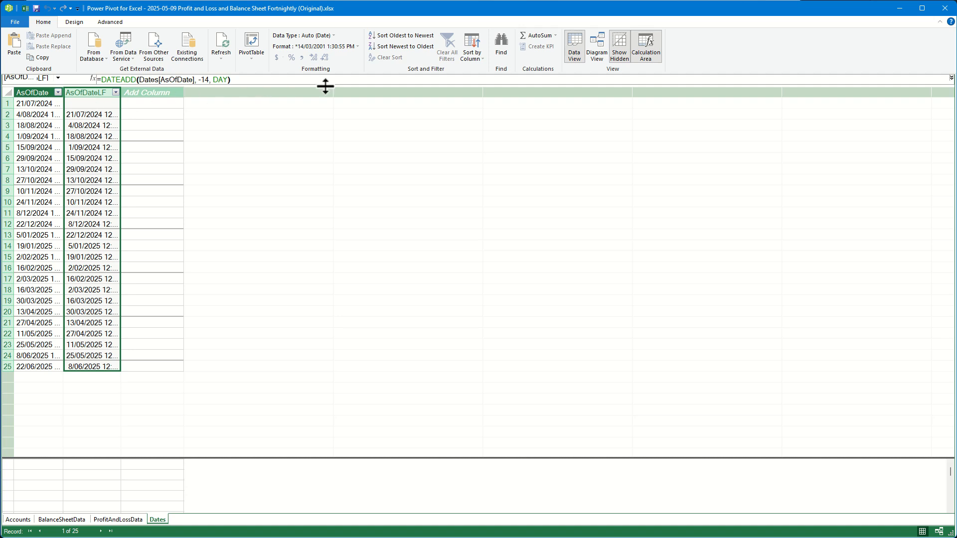
Step: Change the AsOfDateLF formula to =IF(ISBLANK(DATEADD(Dates[AsOfDate], -14, DAY)), 0, DATEADD(Dates[AsOfDate], -14, DAY)) and set the column's data type to Date
left_click(114, 74)
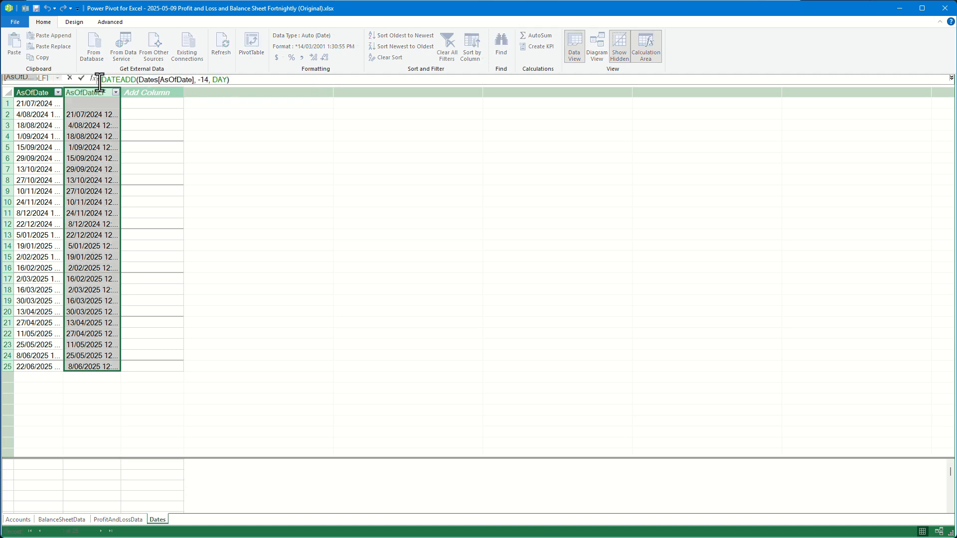
type("IF(ISB")
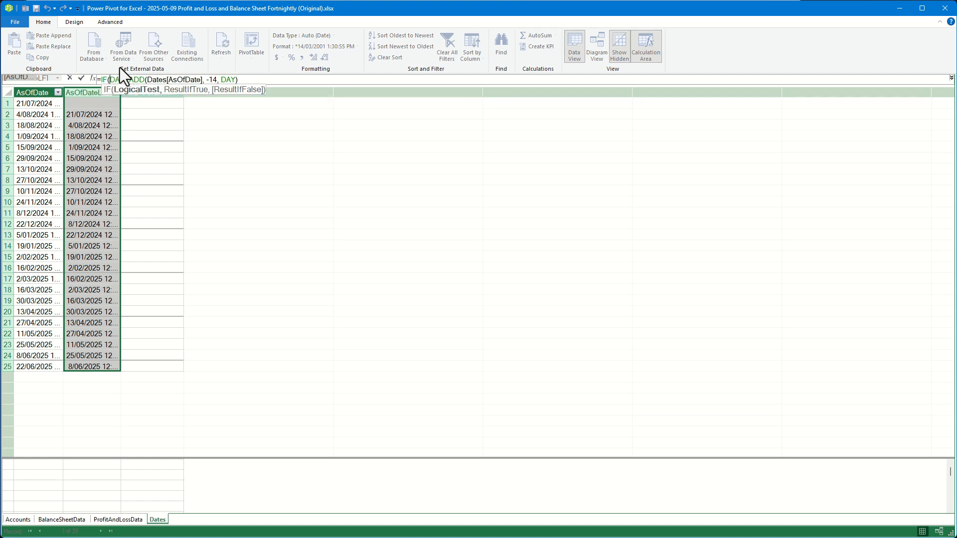
key("Tab")
type("DATEADD(Dates[AsOfDate], -14, DAY)")
type(")")
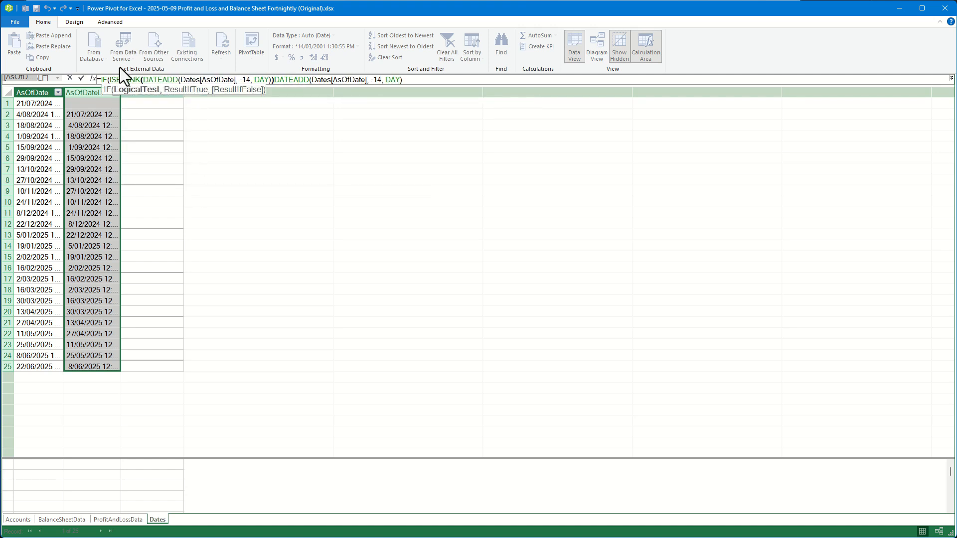
type(", 0,")
left_click(434, 79)
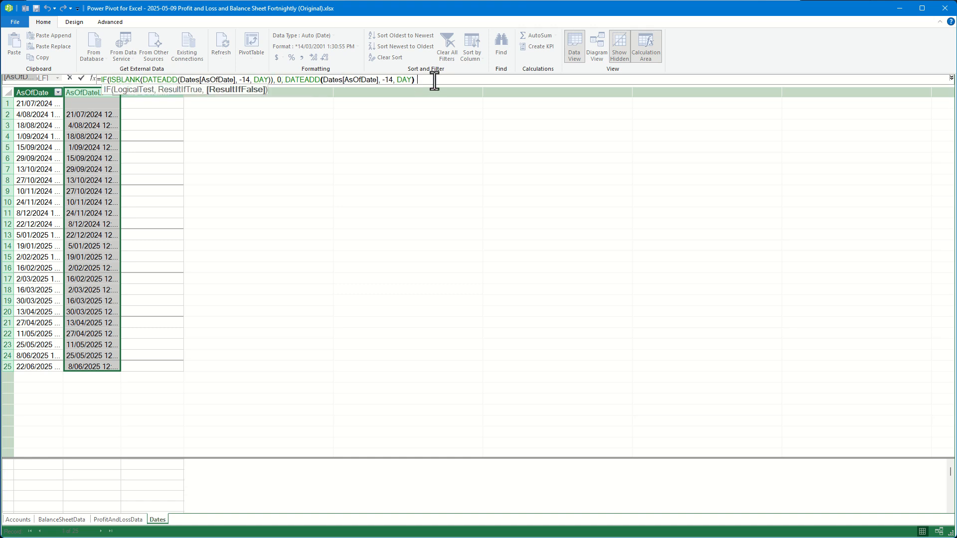
type(")")
key("Return")
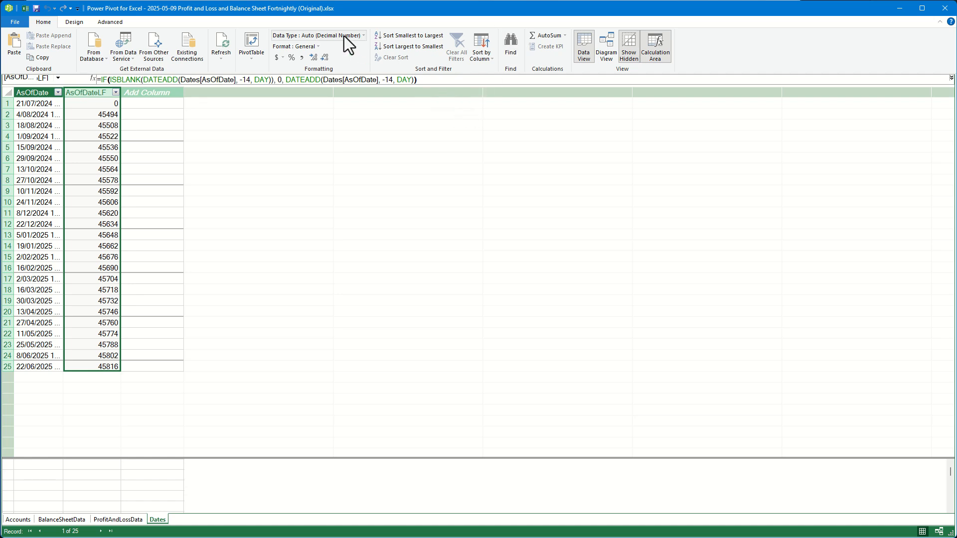
left_click(364, 36)
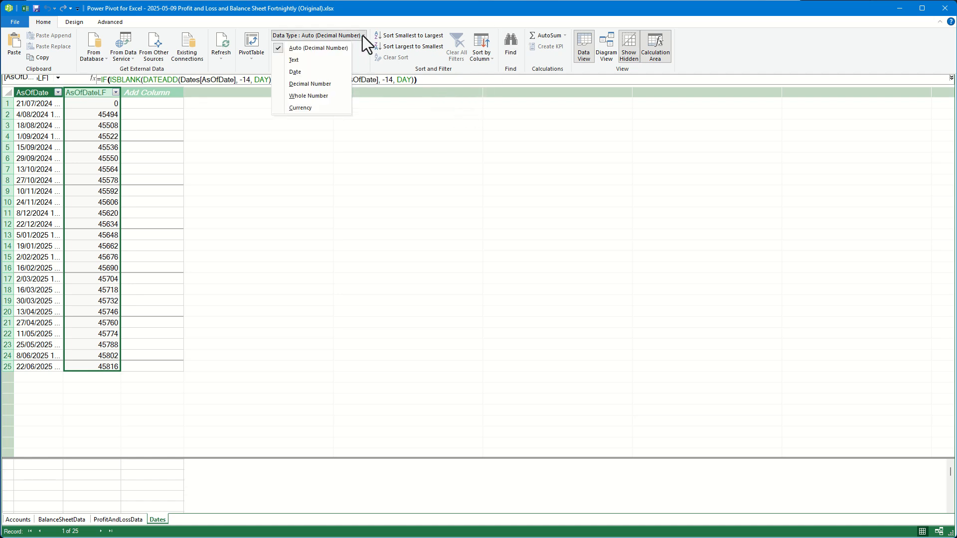
left_click(299, 73)
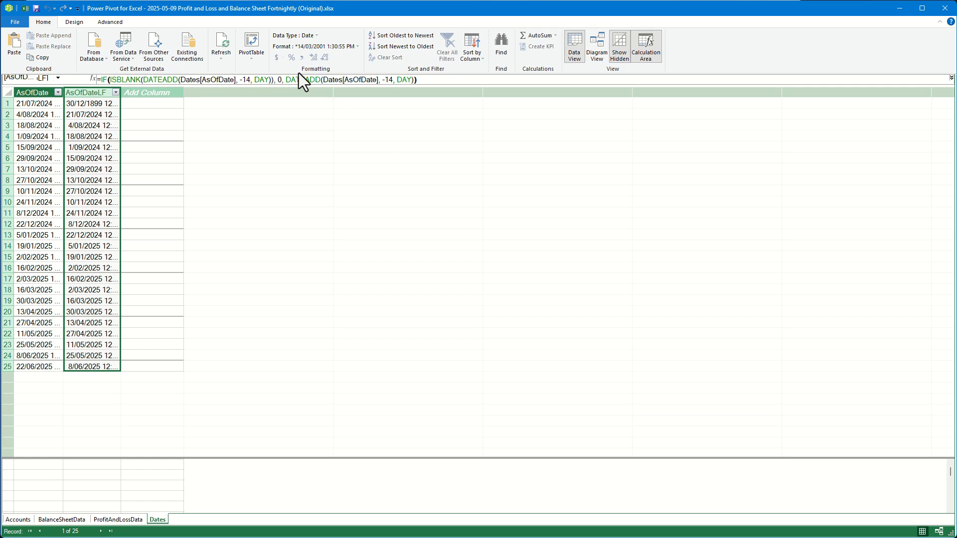
Step: Create an active relationship from the AsOfDate column of BalanceSheetData to the AsOfDate column of Dates
left_click(108, 22)
left_click(73, 22)
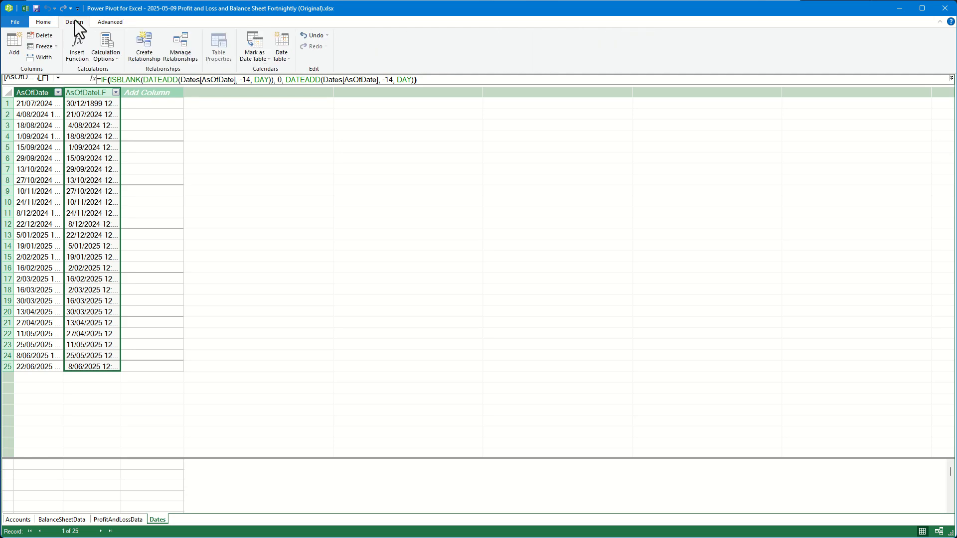
left_click(187, 38)
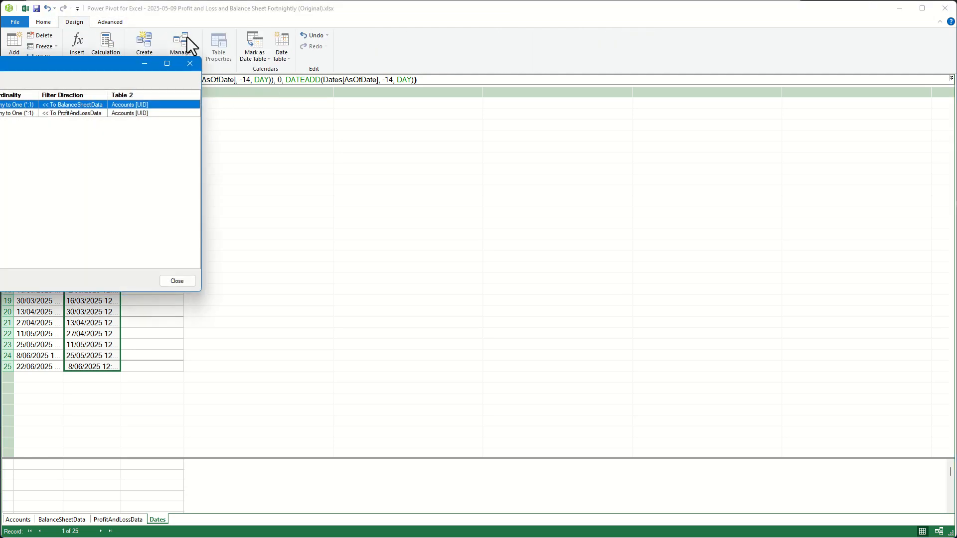
left_click_drag(98, 56, 502, 157)
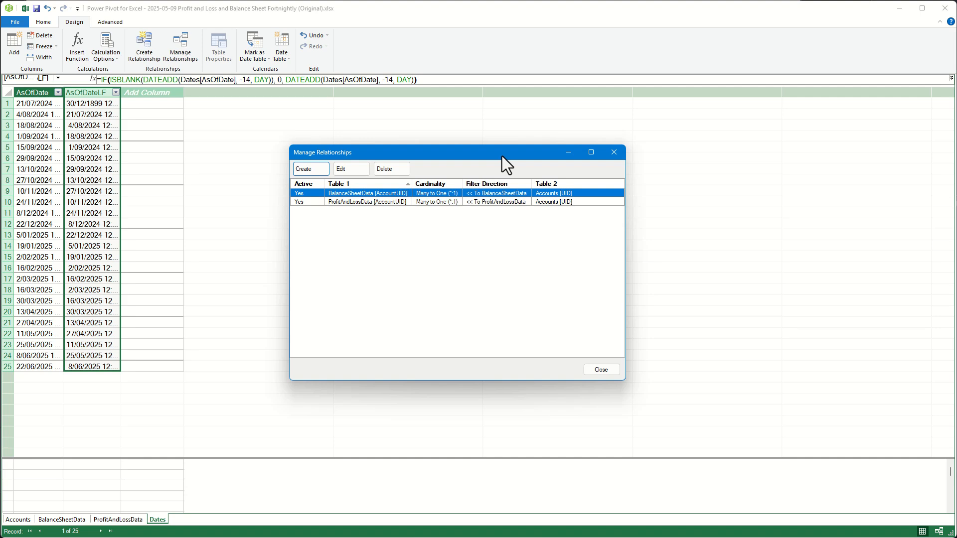
key("Return")
left_click(464, 197)
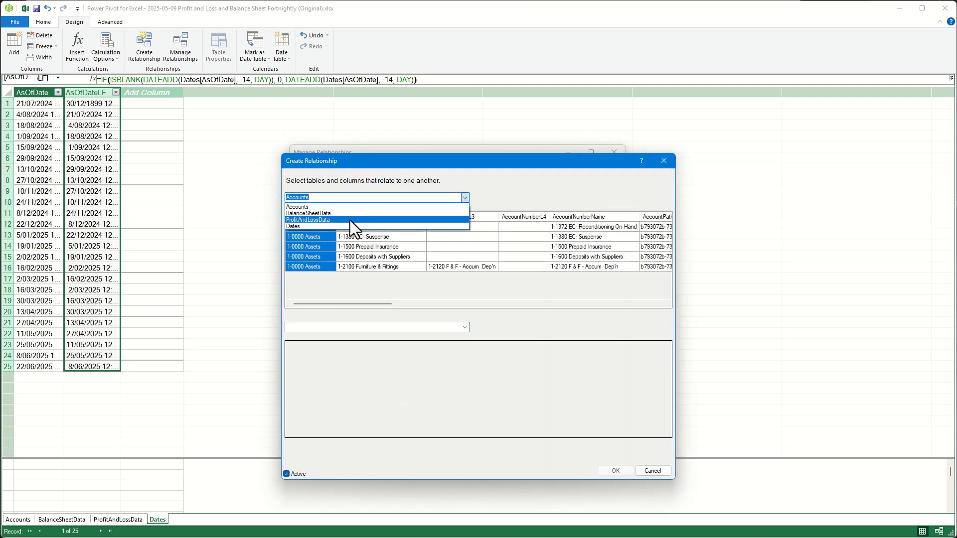
left_click(329, 213)
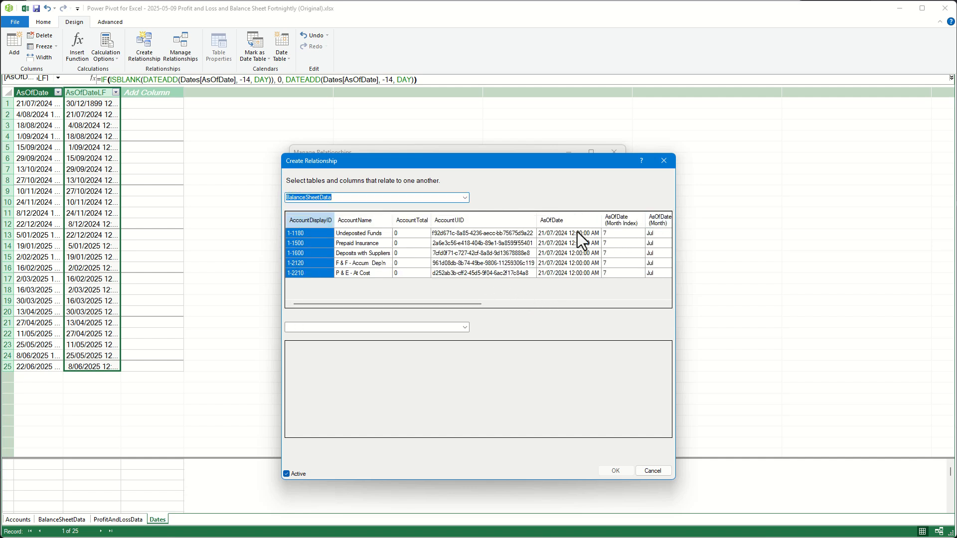
left_click(592, 235)
left_click(464, 327)
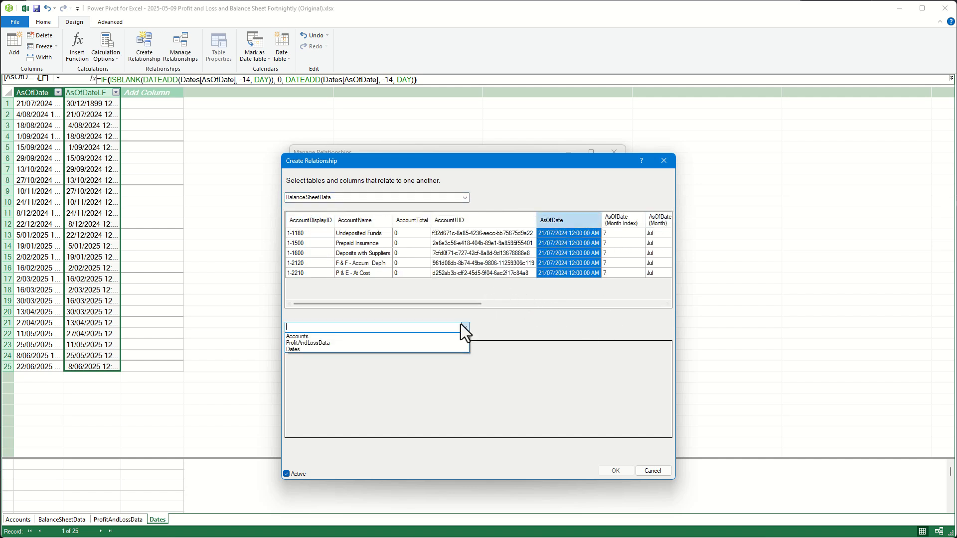
left_click(305, 349)
left_click(311, 345)
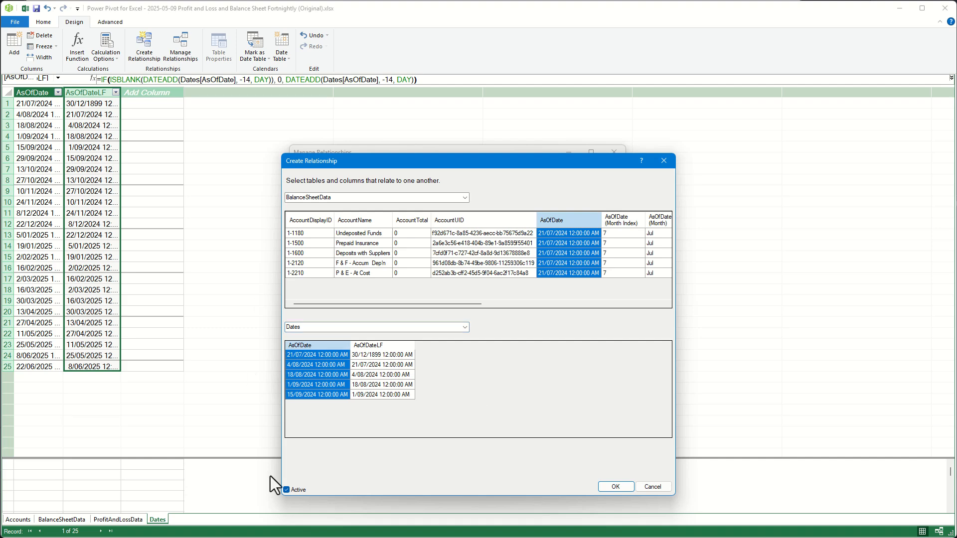
left_click(614, 487)
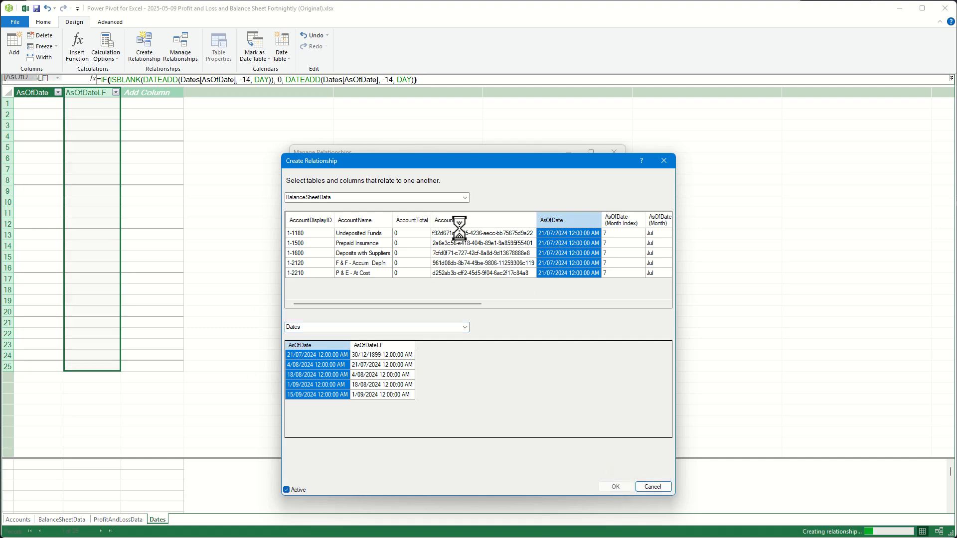
Step: Create a second, inactive relationship from BalanceSheetData's AsOfDate column to the AsOfDateLF column of Dates, and finish managing relationships
left_click(322, 169)
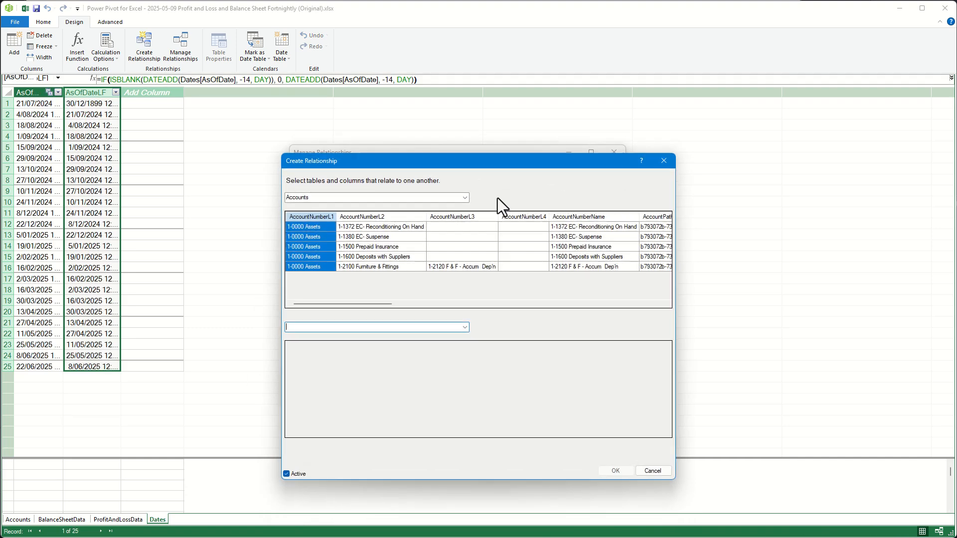
left_click(467, 200)
left_click(392, 217)
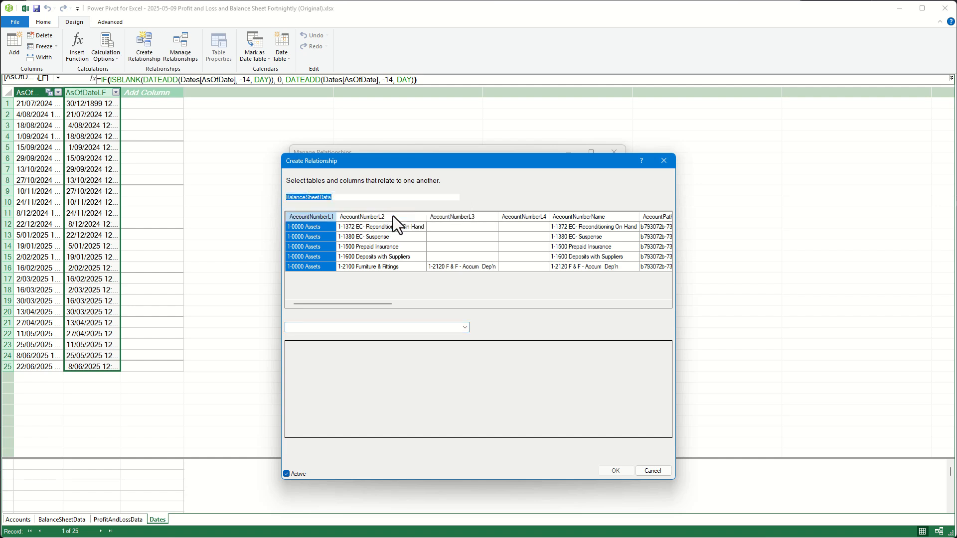
left_click(609, 219)
left_click(552, 220)
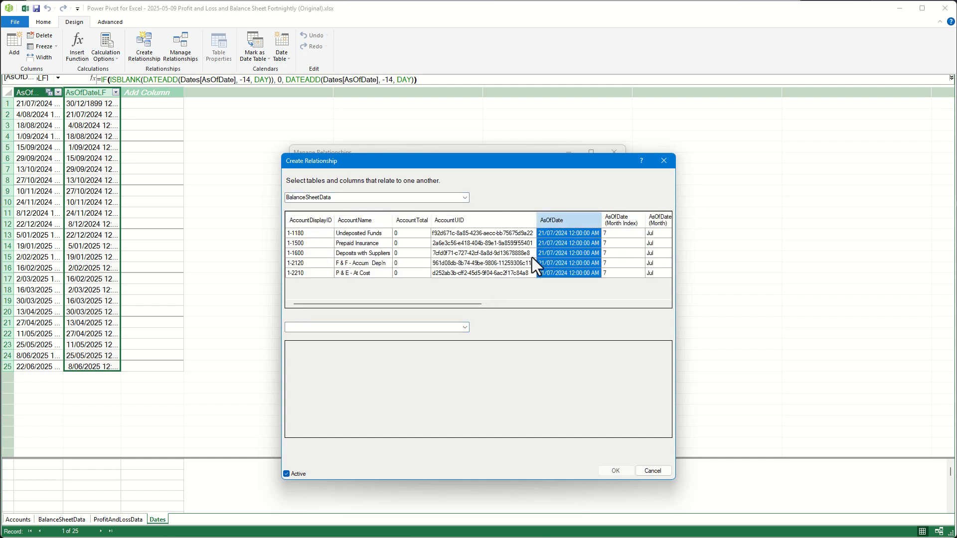
left_click(462, 328)
left_click(300, 349)
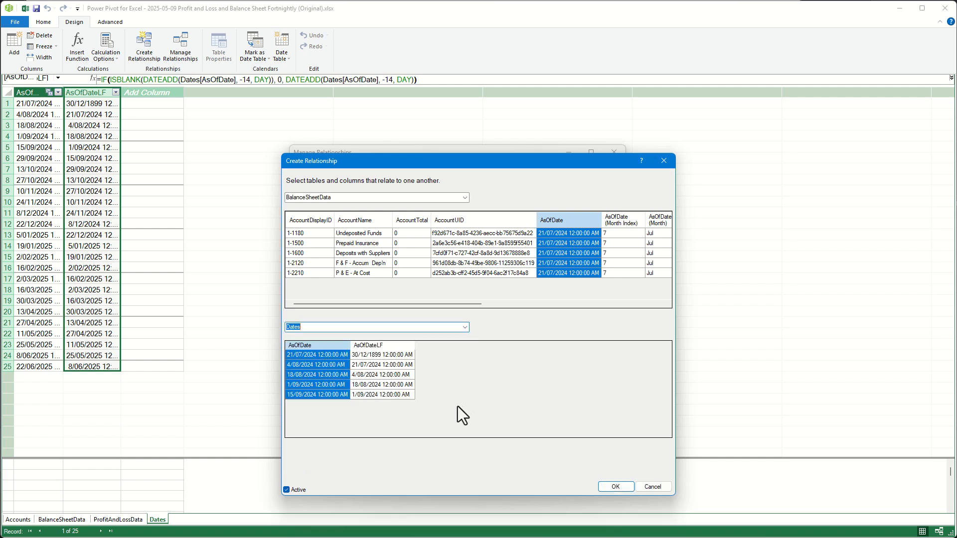
left_click(400, 351)
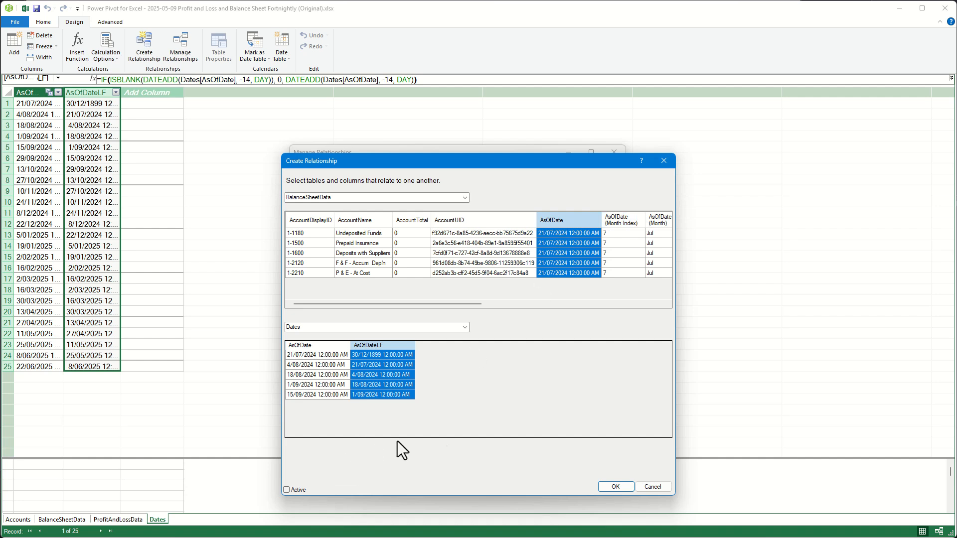
left_click(603, 484)
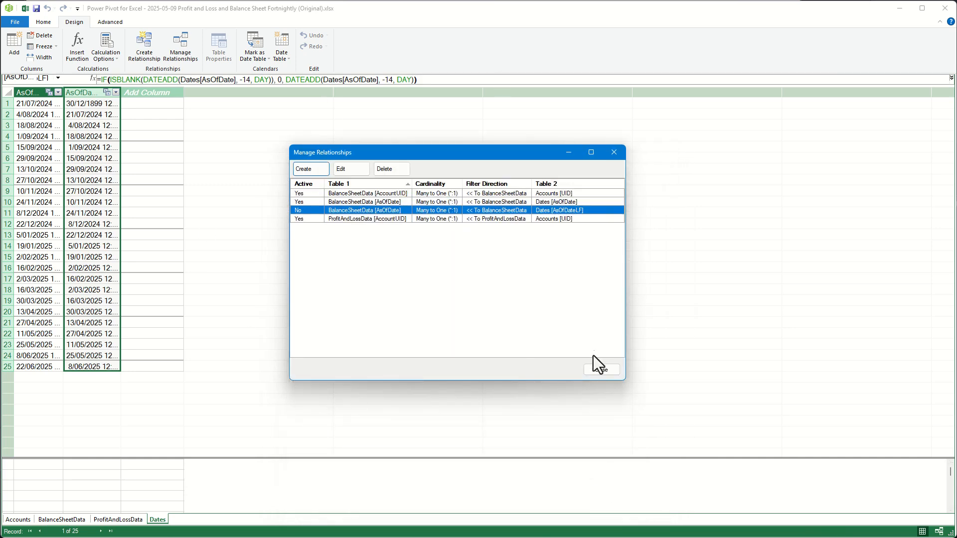
left_click(595, 369)
Step: Add the measure BSAmountLF:=CALCULATE([BSAmount], USERELATIONSHIP(BalanceSheetData[AsOfDate], Dates[AsOfDateLF])) below BSAmount in the BalanceSheetData table
left_click(60, 519)
left_click(39, 467)
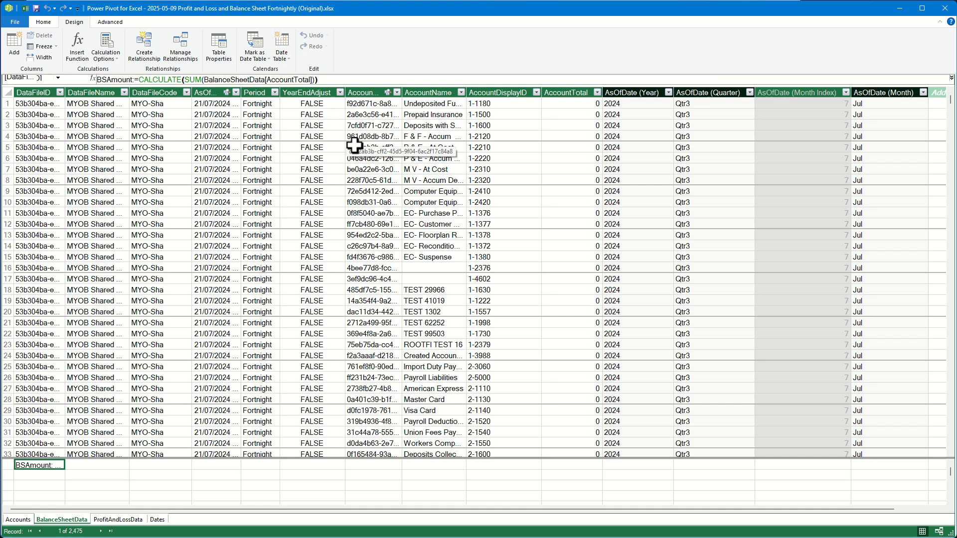
key("Down")
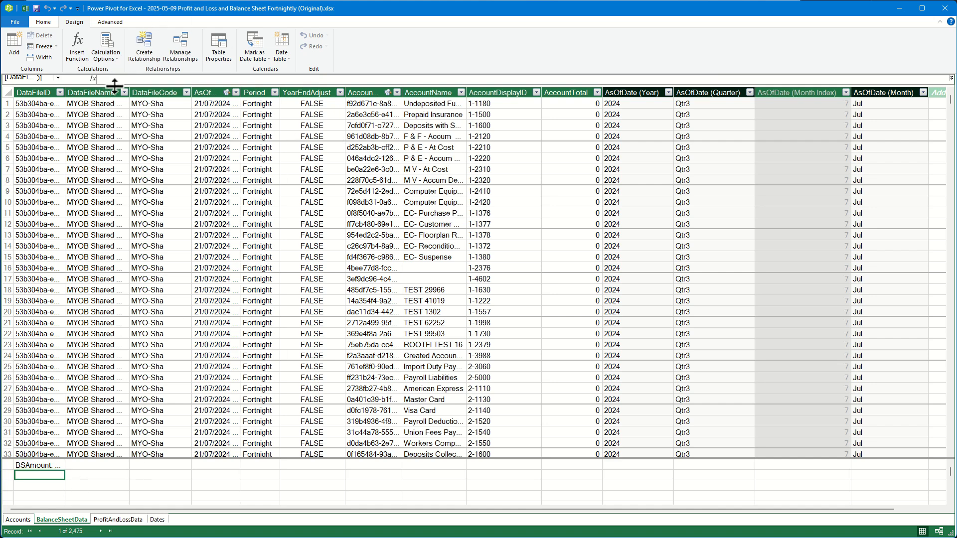
left_click(162, 78)
type("BS")
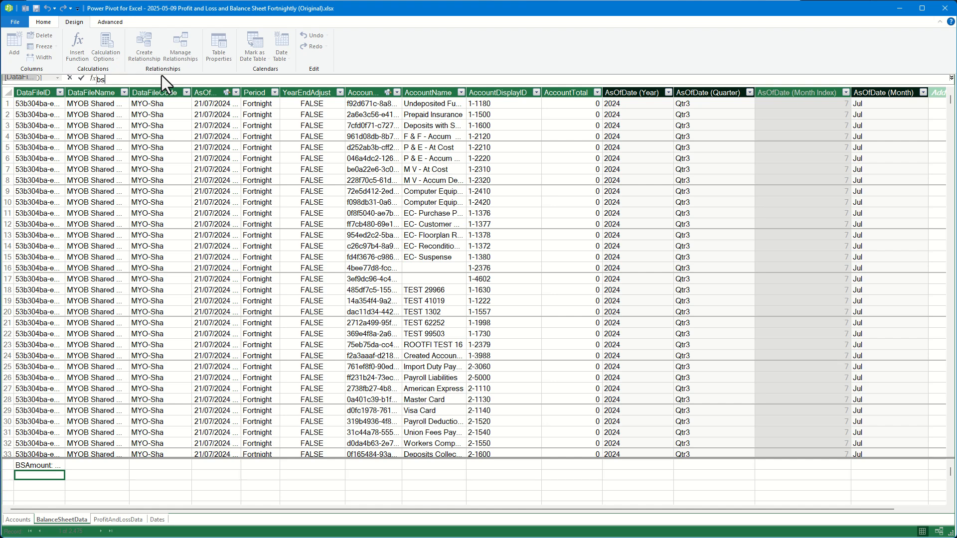
type("AmountLF:= CALCULATE([bas")
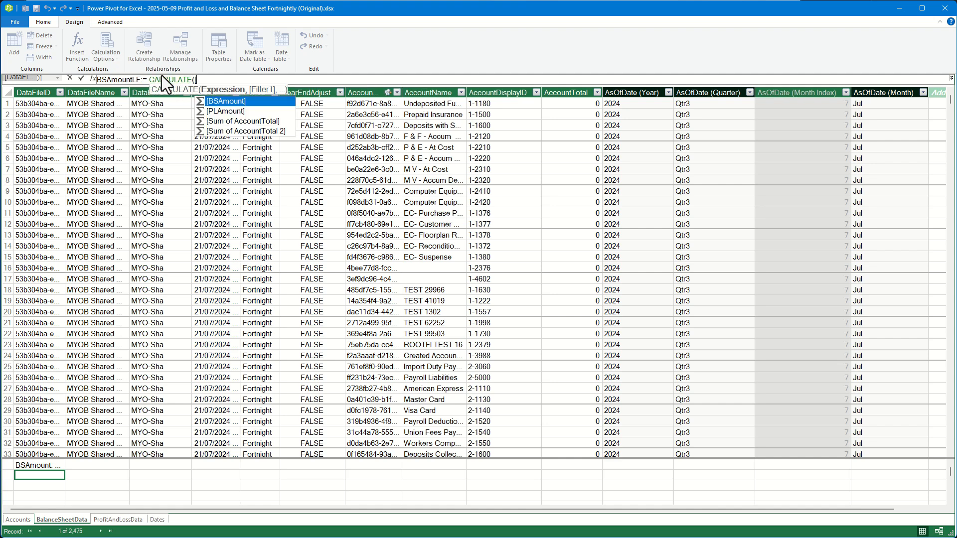
key("BackSpace")
key("BackSpace")
key("BackSpace")
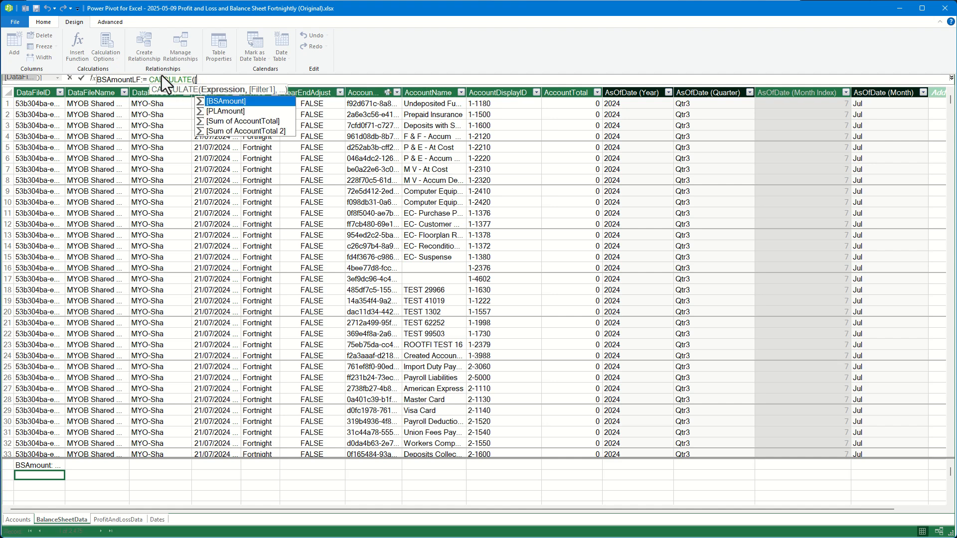
key("Tab")
type(", use")
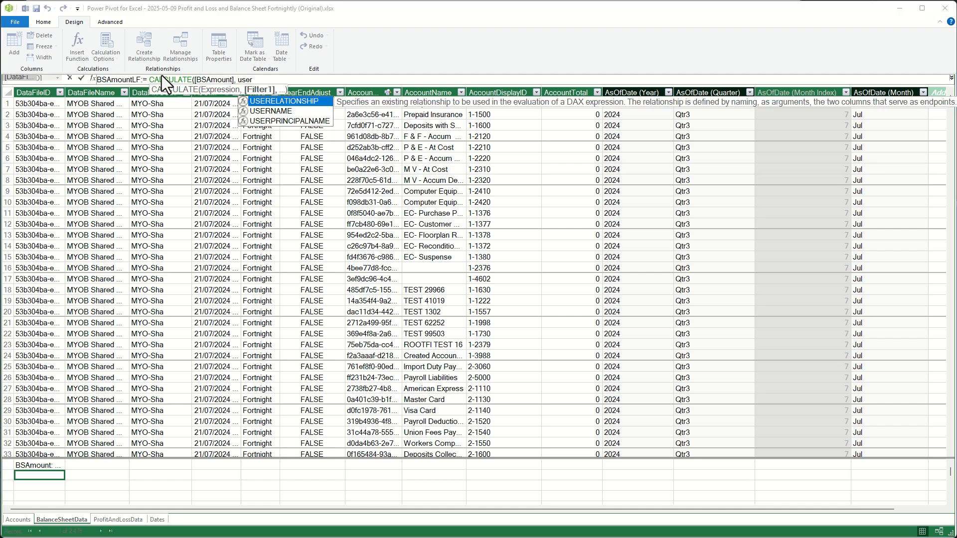
key("Tab")
type("B")
type("alance")
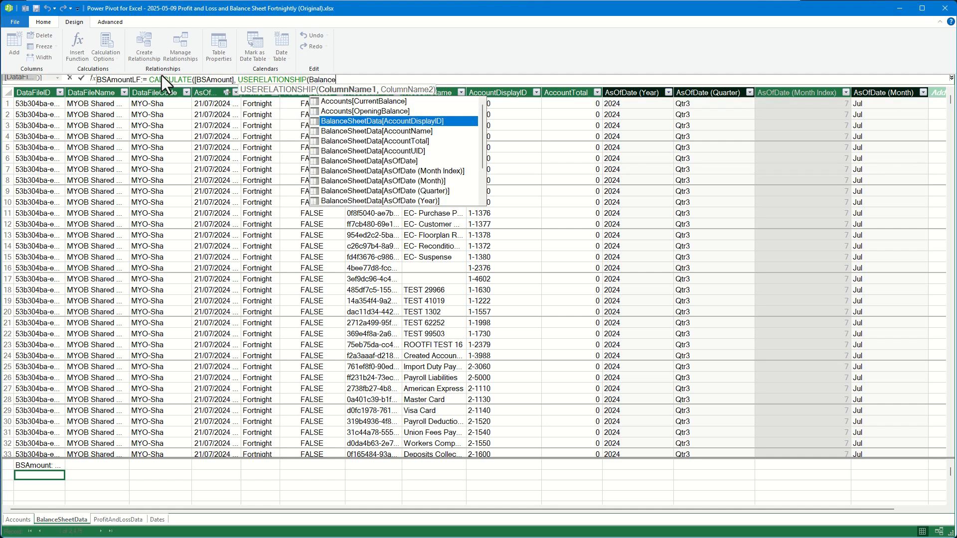
type("sheet")
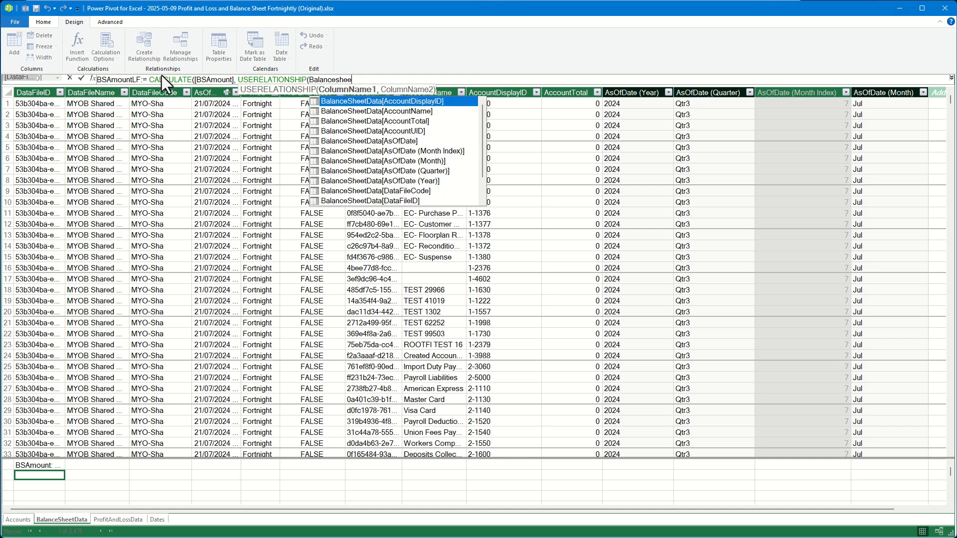
key("Down")
key("Down")
key("Down")
key("Down")
key("Tab")
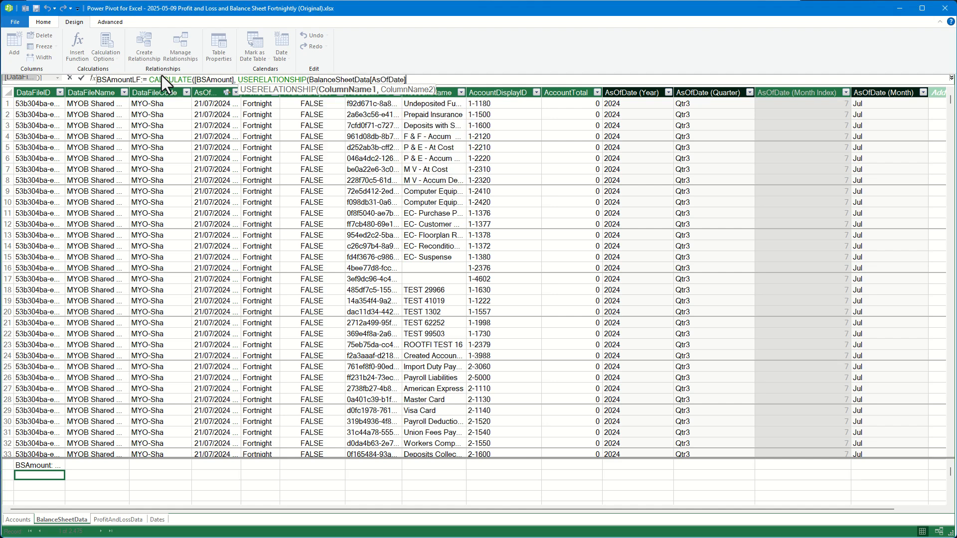
type(", Dates")
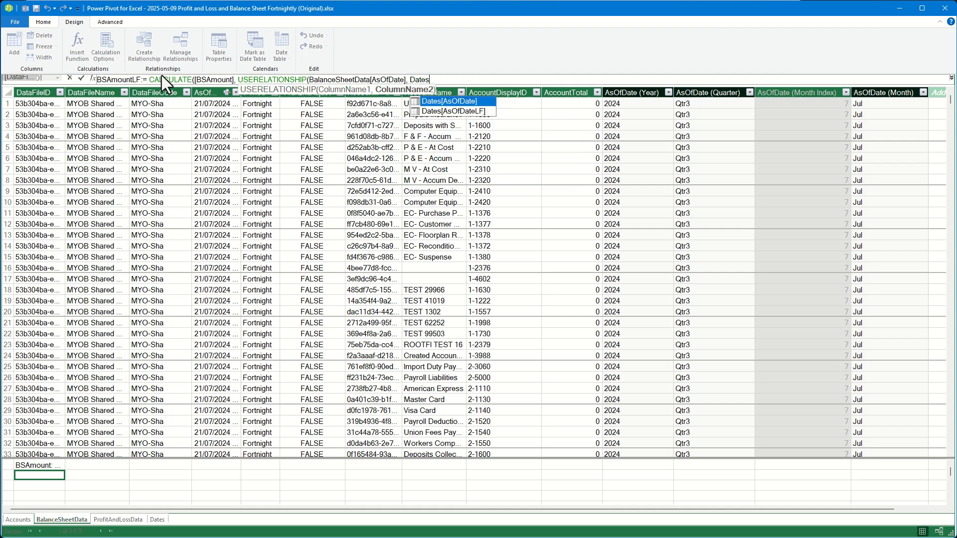
key("Down")
key("Tab")
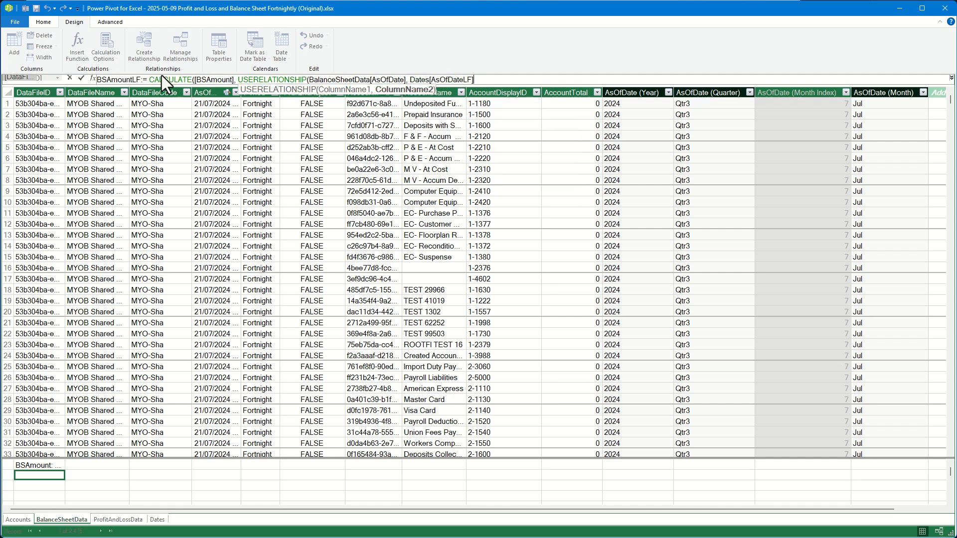
type(")")
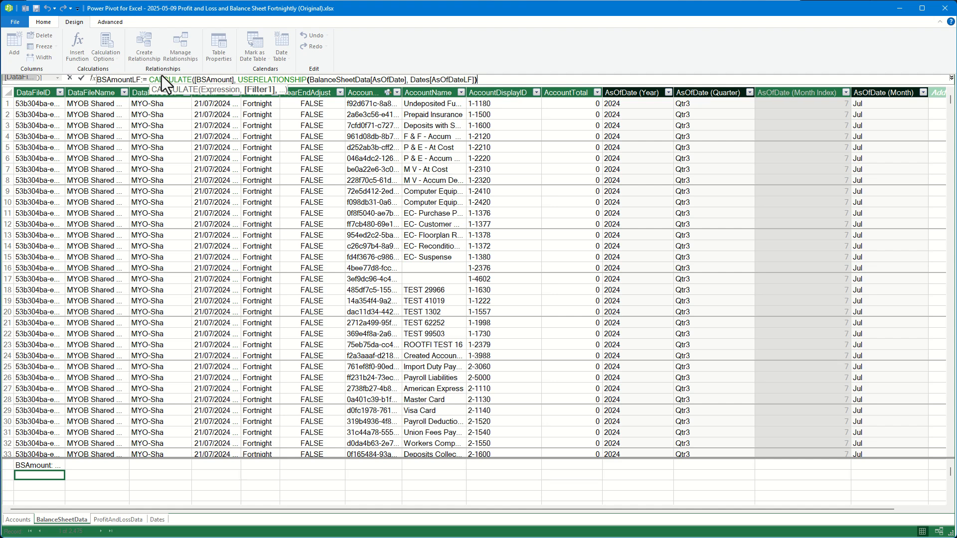
type(")")
key("Return")
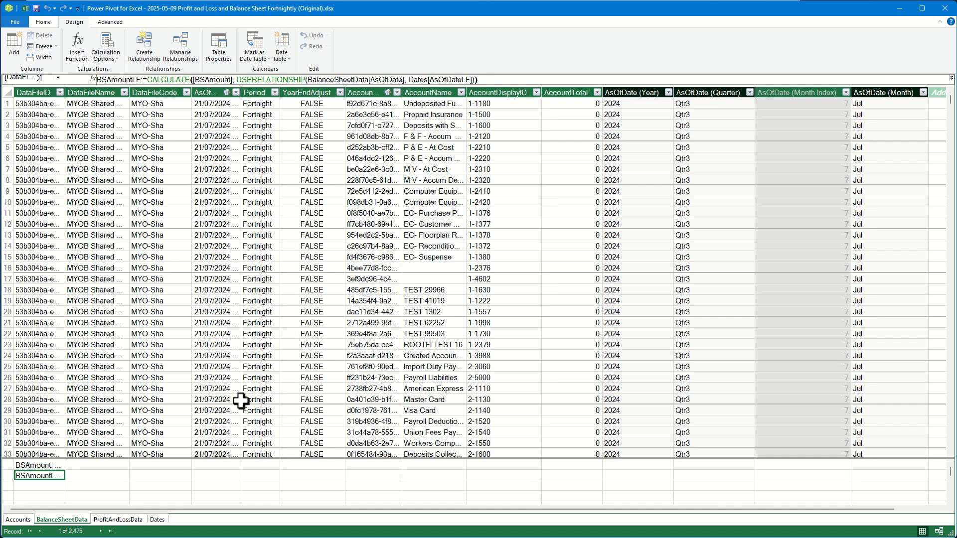
Step: Add the measure BSMovement:=[BSAmount] - [BSAmountLF] below BSAmountLF in the BalanceSheetData table
key("Down")
left_click(133, 79)
type("BS")
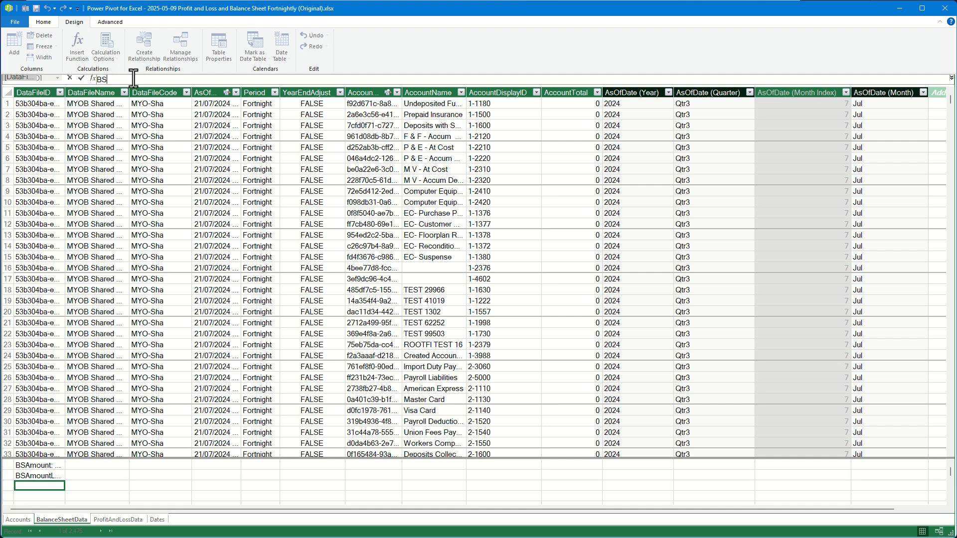
type("Movement = [BASm")
key("BackSpace")
key("BackSpace")
key("BackSpace")
key("BackSpace")
key("BackSpace")
key("BackSpace")
key("BackSpace")
key("BackSpace")
type(":= [BS")
key("Tab")
type("- ")
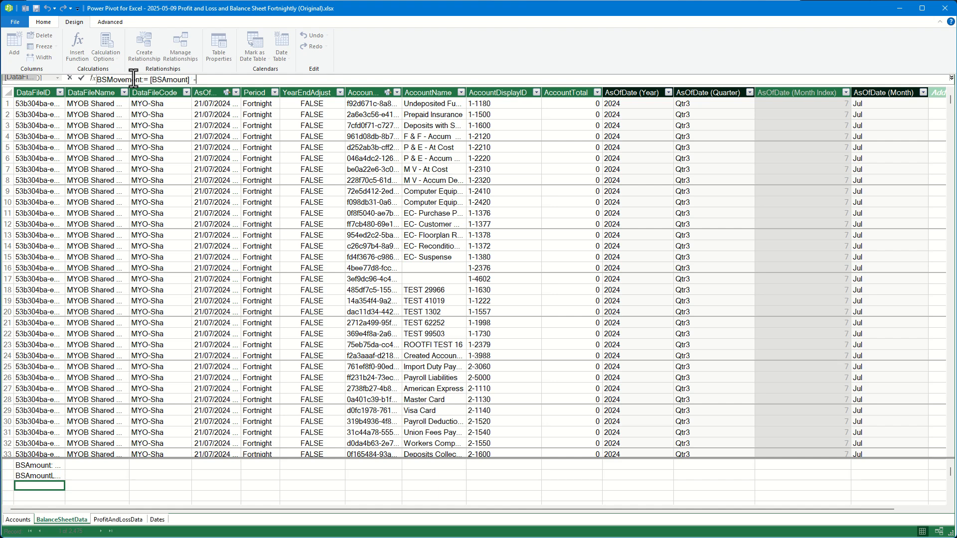
type("[BS")
key("Down")
key("Tab")
key("Return")
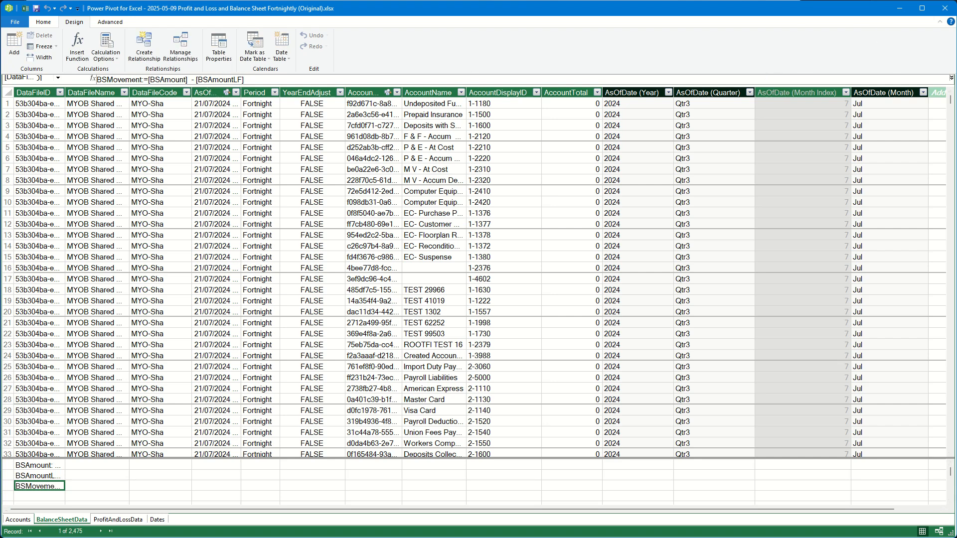
Step: Return to the Excel workbook and place a copy of the Balance Sheet worksheet at the end of the workbook
left_click(944, 10)
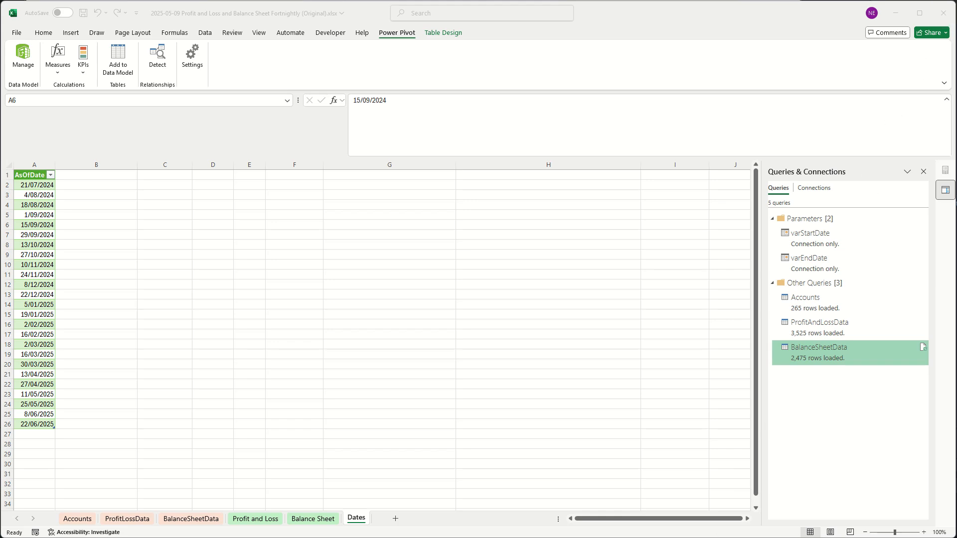
left_click(316, 521)
right_click(317, 521)
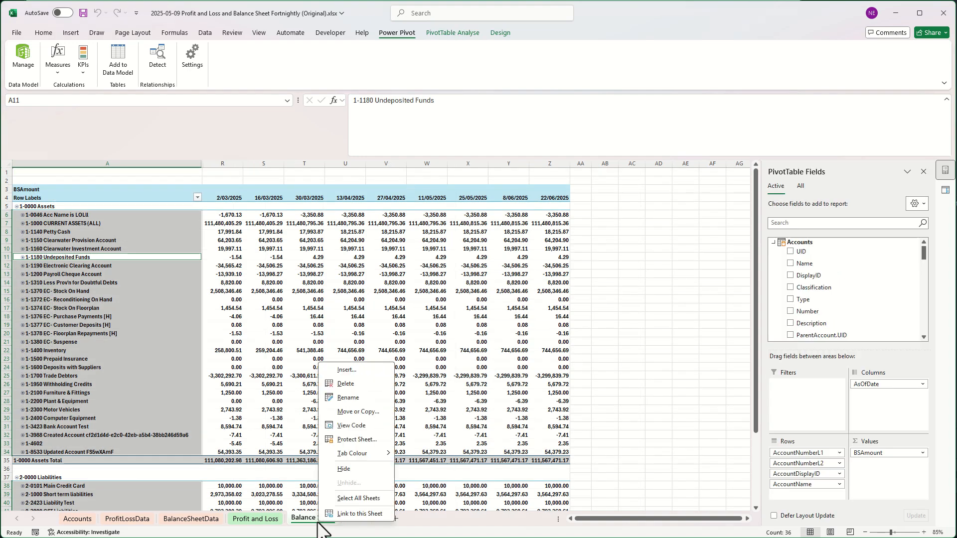
left_click(359, 411)
left_click(312, 464)
left_click(321, 447)
left_click(379, 491)
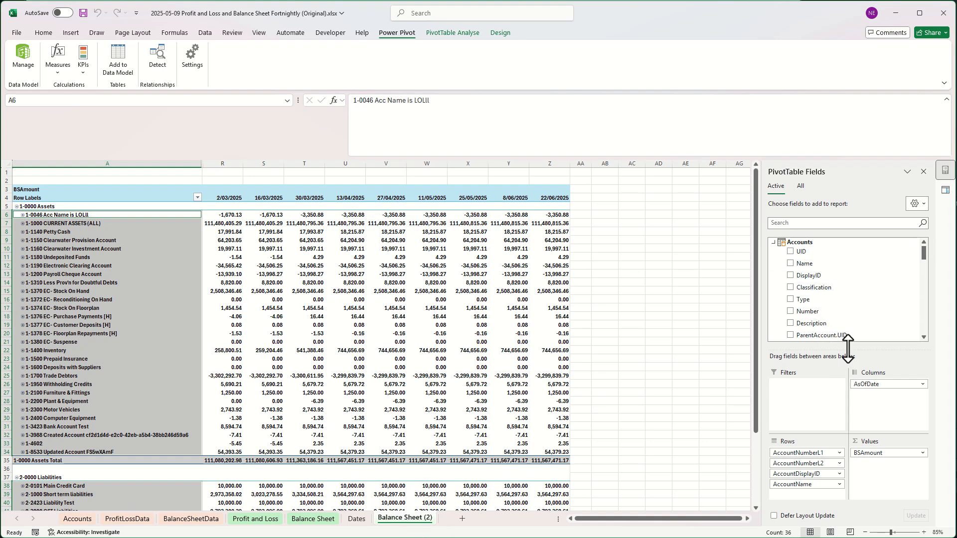
Step: Collapse the Accounts and BalanceSheetData field lists and remove AsOfDate from the columns of the copied sheet's PivotTable
left_click(773, 243)
left_click(773, 257)
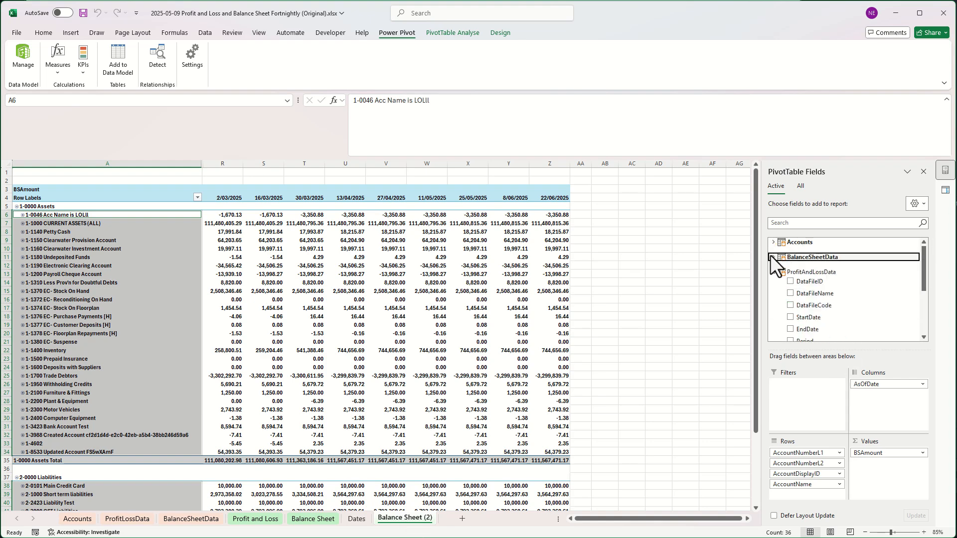
left_click_drag(878, 383, 872, 320)
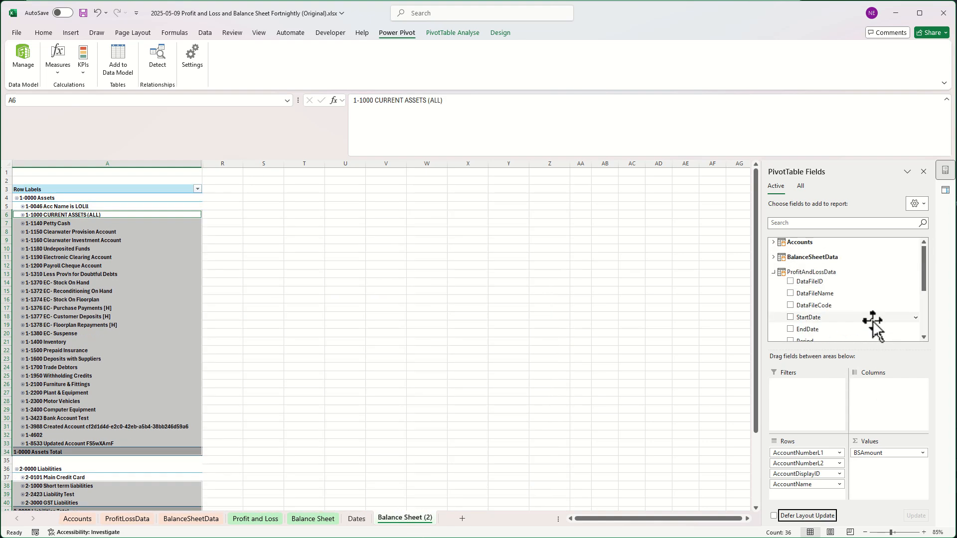
Step: Show all data model tables in the field list and place AsOfDate from the Dates table in the PivotTable columns
left_click(773, 272)
left_click(803, 186)
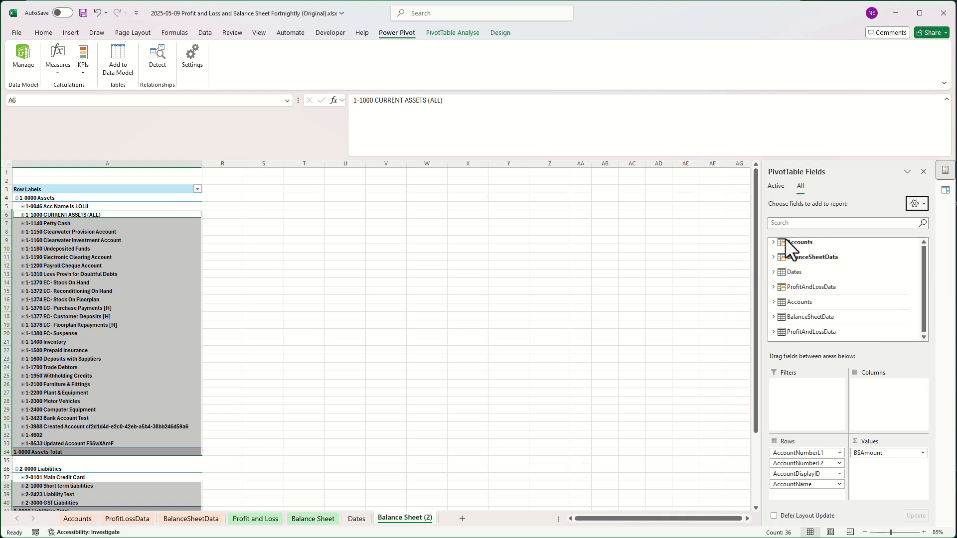
left_click(773, 272)
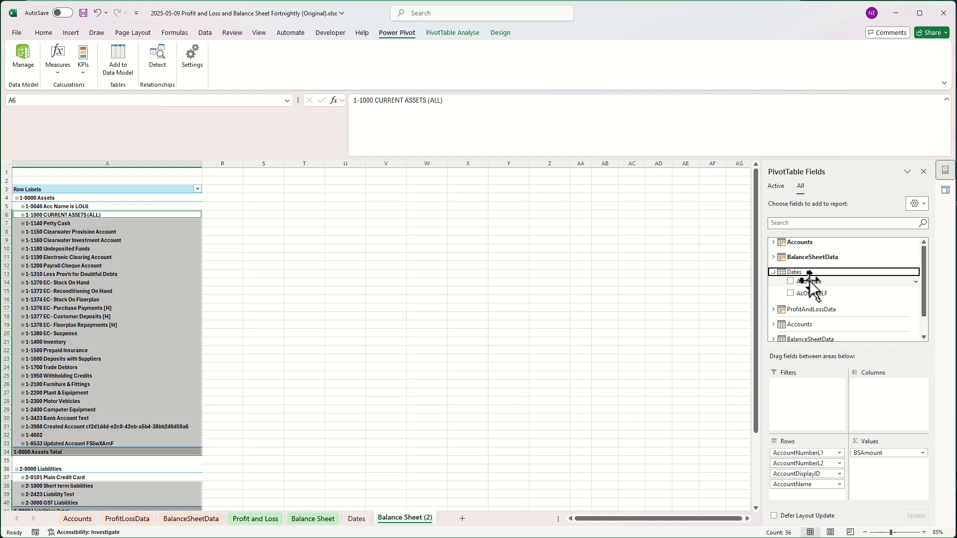
left_click_drag(810, 281, 886, 324)
left_click_drag(886, 382, 882, 327)
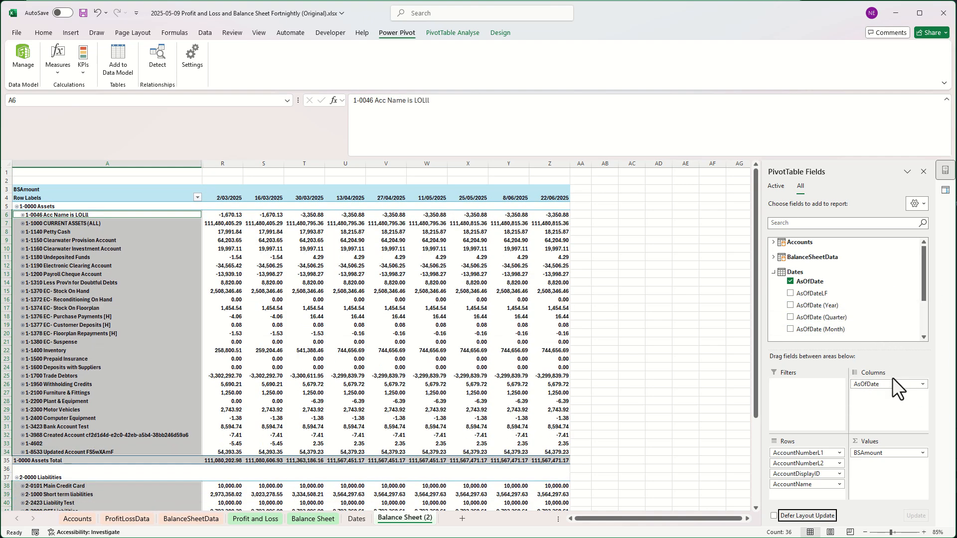
Step: Replace BSAmount in the PivotTable values with the BSMovement measure from the BalanceSheetData table
left_click_drag(872, 453, 866, 313)
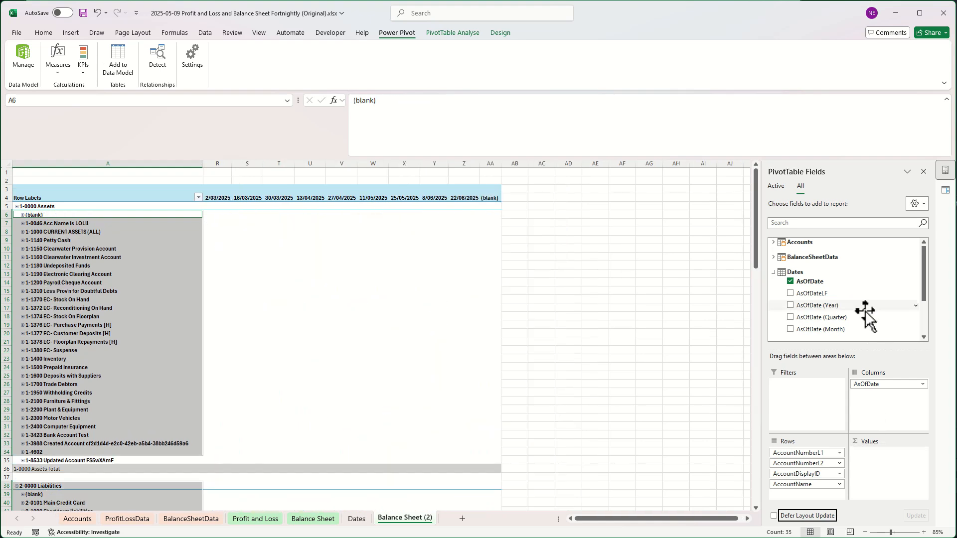
left_click(773, 271)
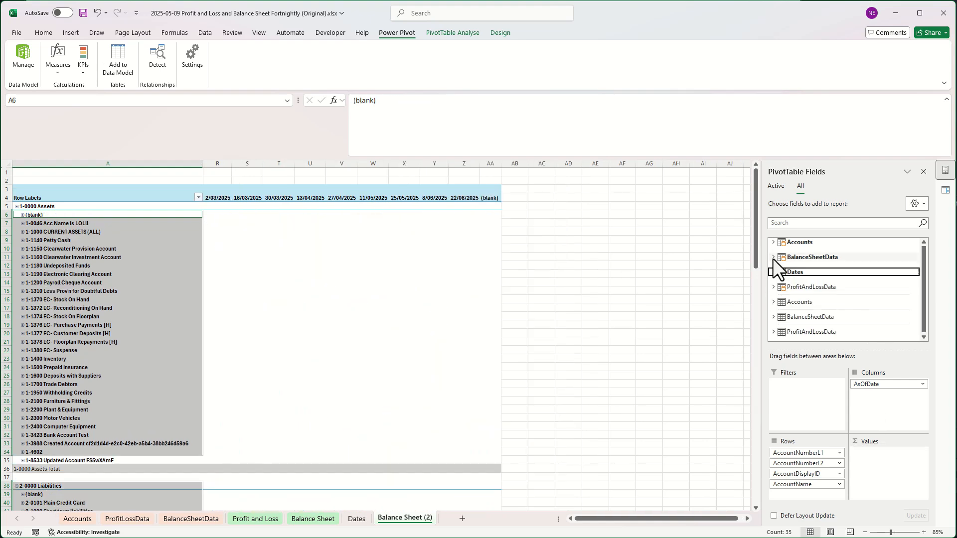
left_click(773, 259)
scroll(840, 277, "down", 3)
scroll(900, 292, "down", 2)
left_click_drag(824, 288, 894, 463)
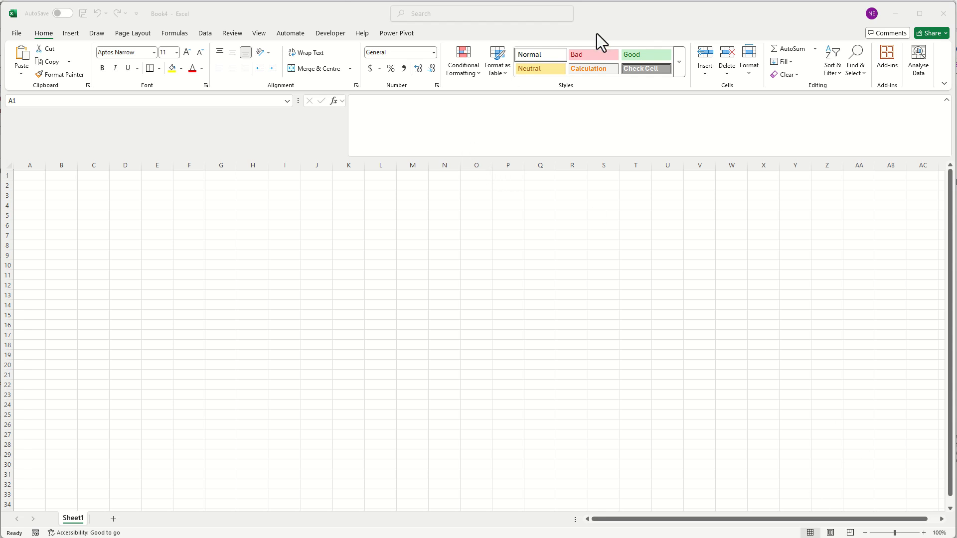
Step: In the blank workbook Book4, create a table without headers at cell A1 and open it as a Power Query query
left_click(612, 17)
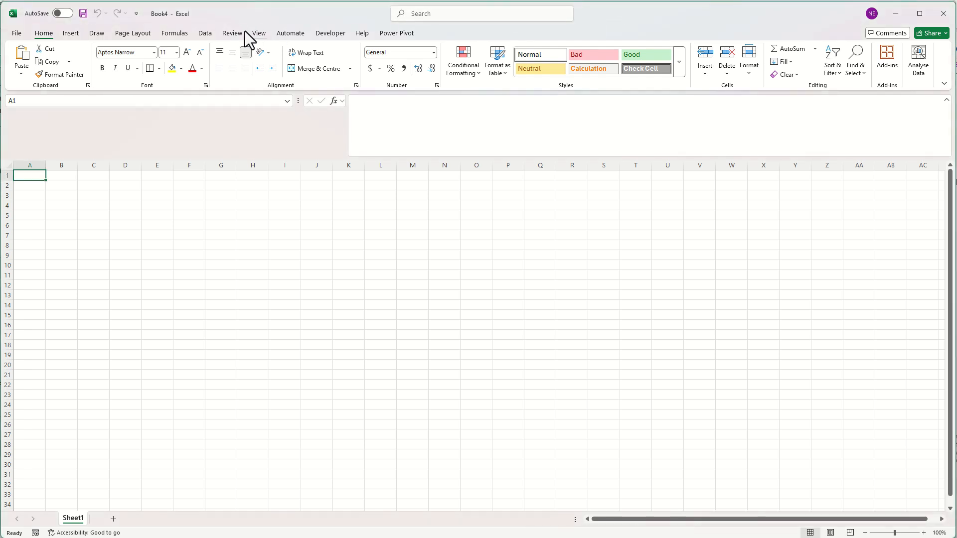
left_click(205, 33)
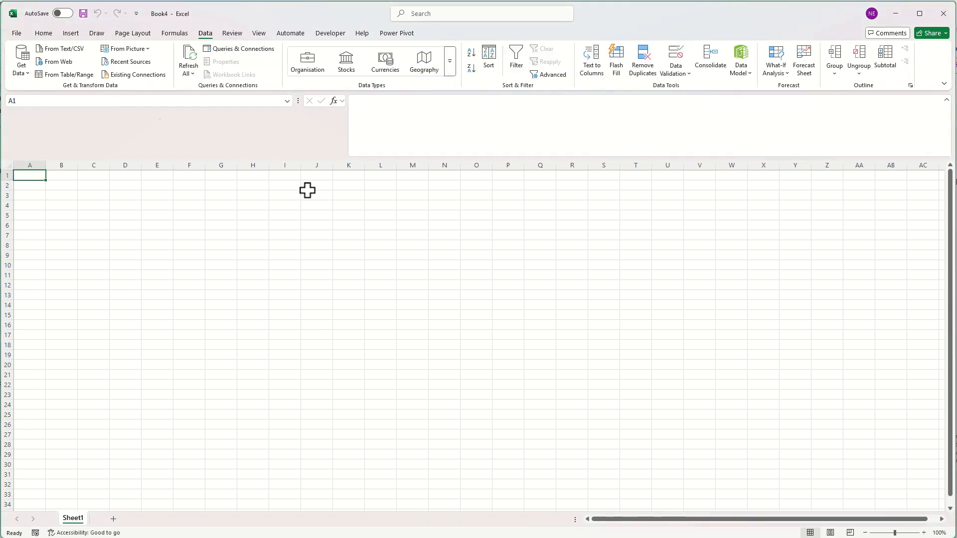
left_click(59, 77)
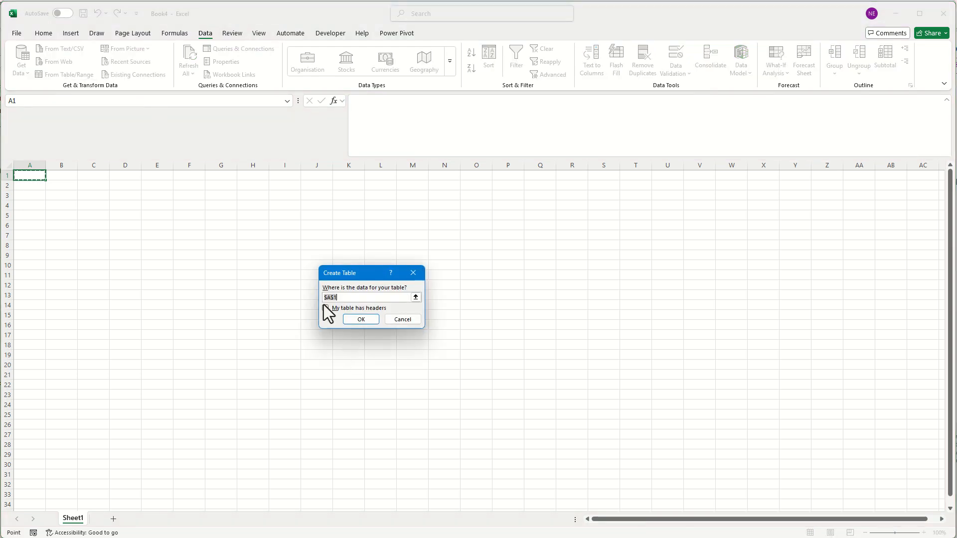
left_click(361, 320)
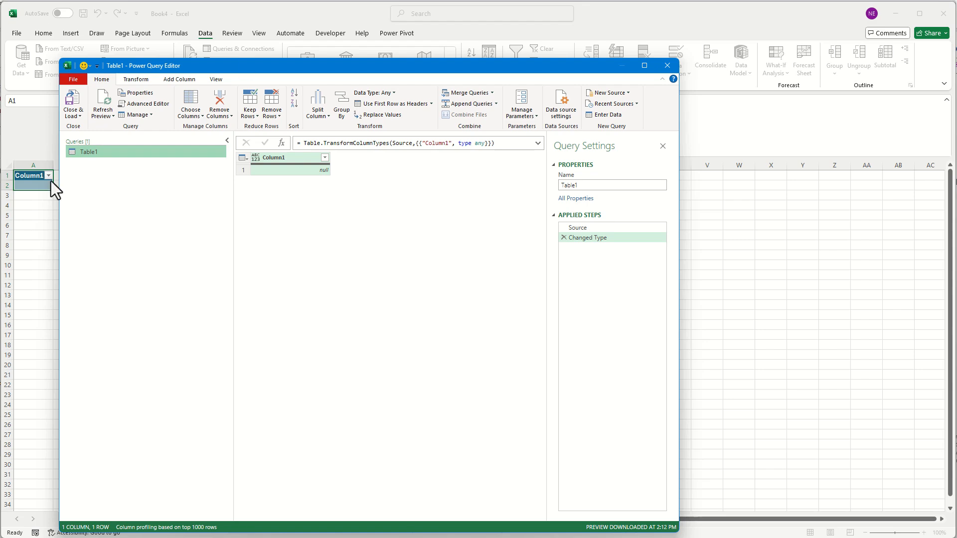
Step: Load the query as a table on a new worksheet and add its data to the data model
left_click(79, 117)
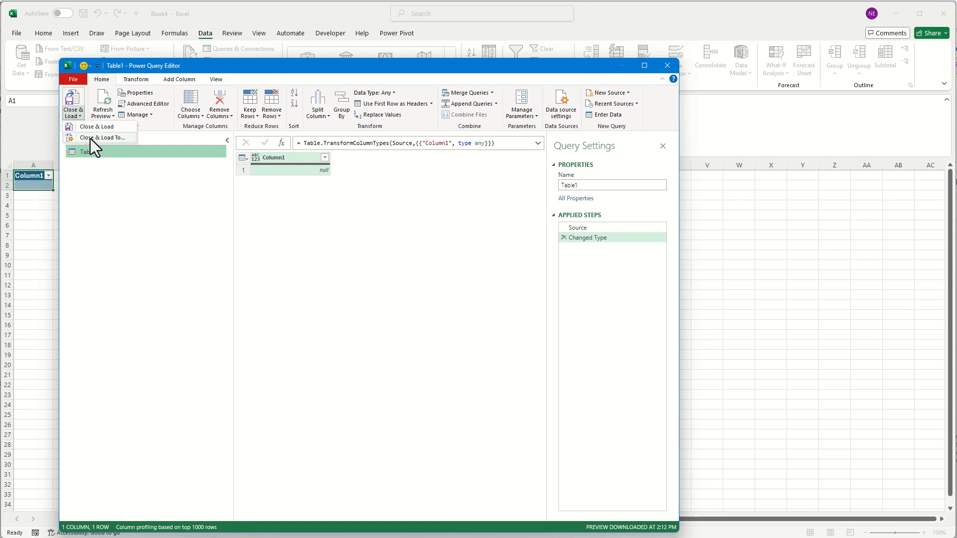
left_click(90, 138)
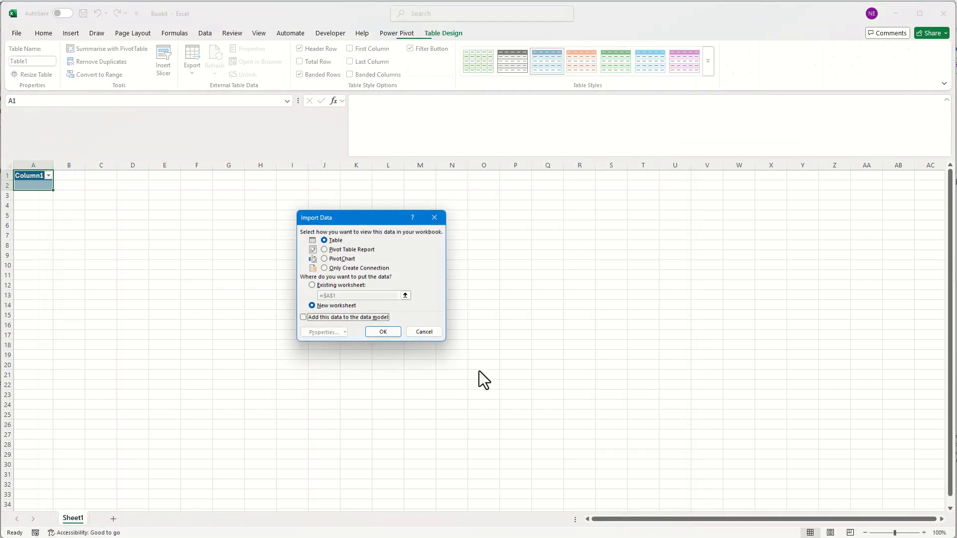
left_click(330, 318)
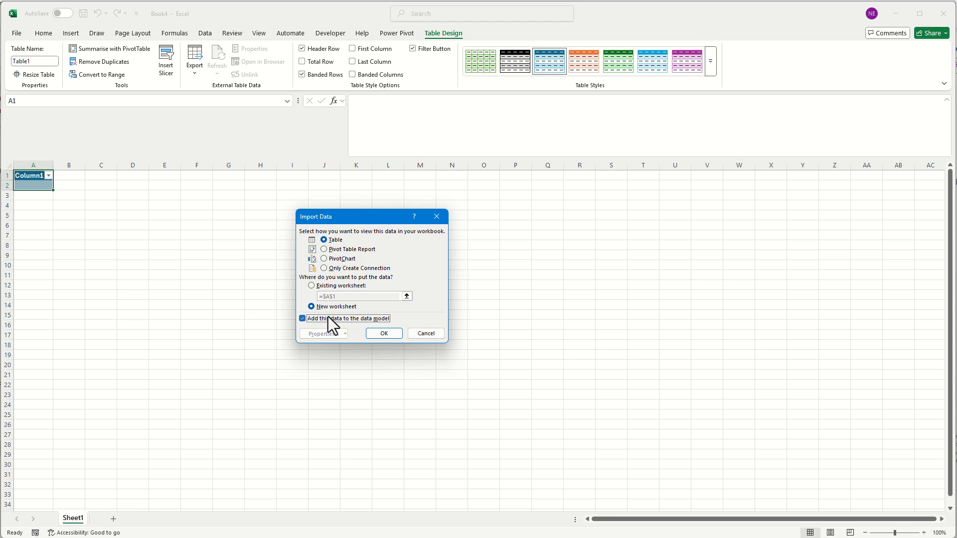
left_click(331, 239)
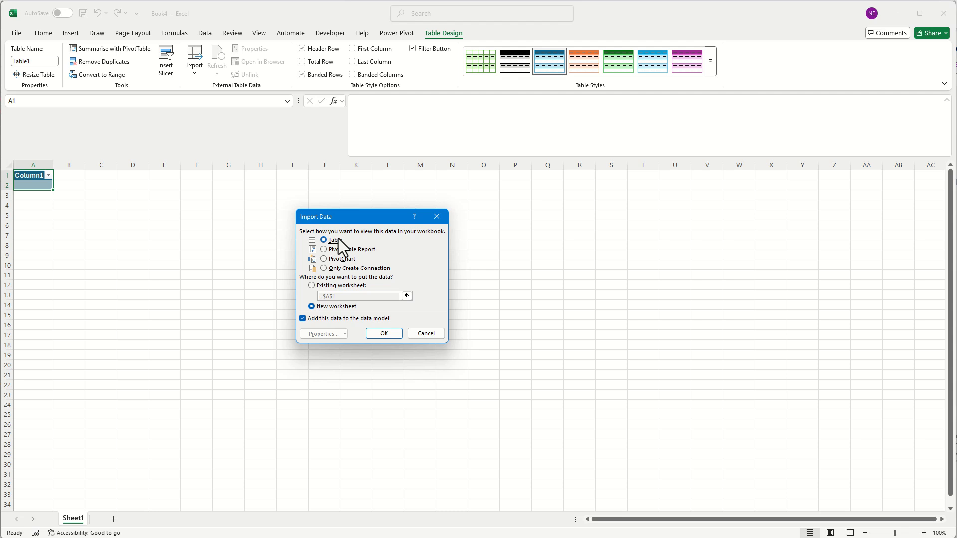
left_click(342, 307)
left_click(384, 334)
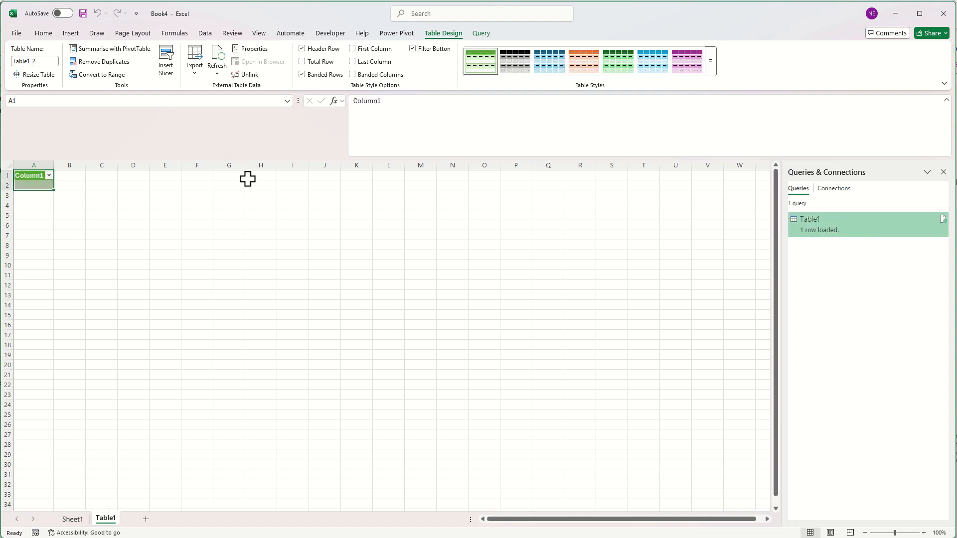
Step: Open the DAX editor for the loaded table and set the command type to DAX
right_click(34, 177)
mouse_move(64, 389)
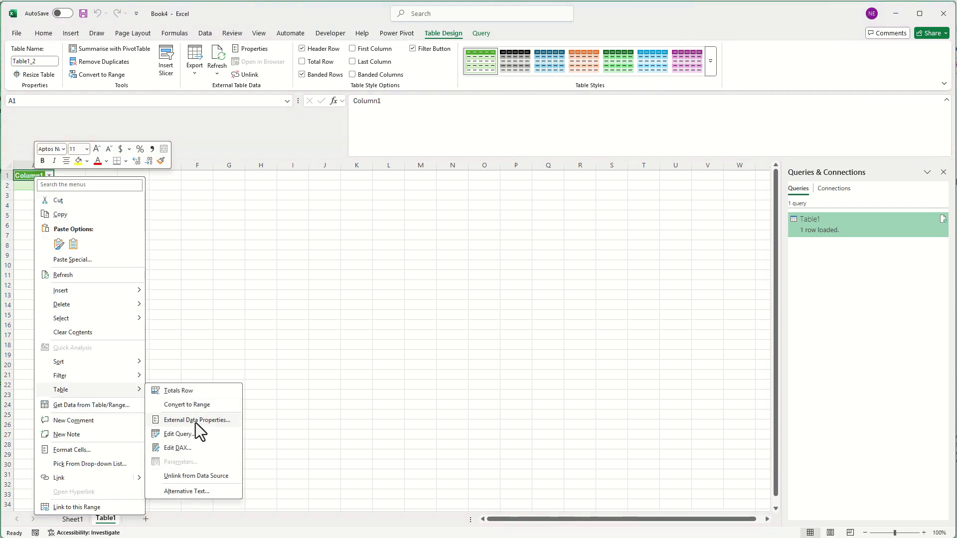
left_click(184, 450)
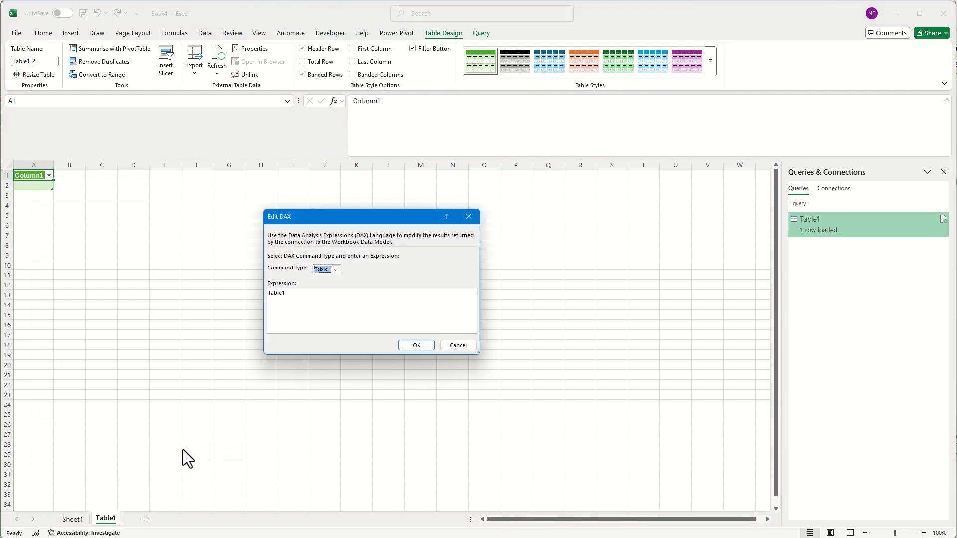
left_click(322, 269)
left_click(331, 286)
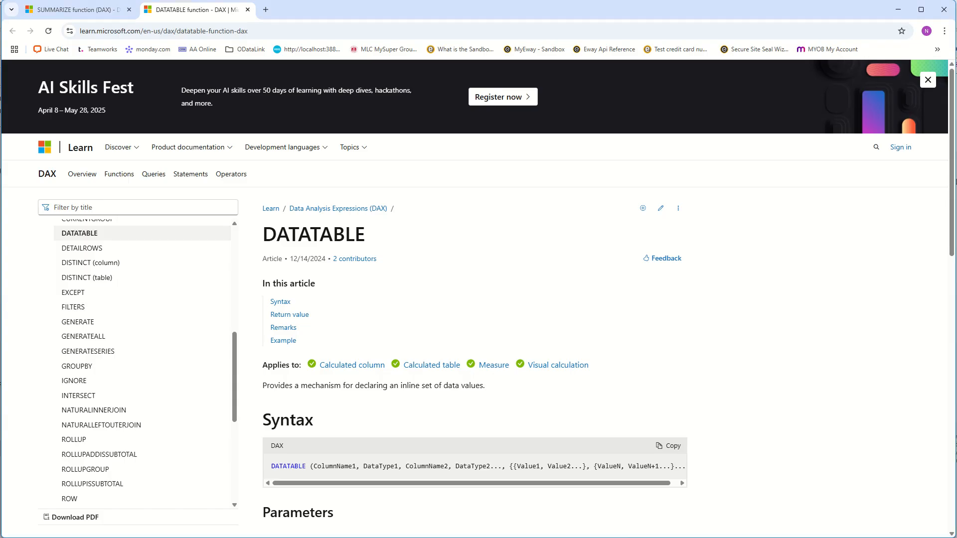
Step: Copy the example DataTable expression, without its equals sign, from the DATATABLE documentation page in the browser
scroll(417, 371, "down", 13)
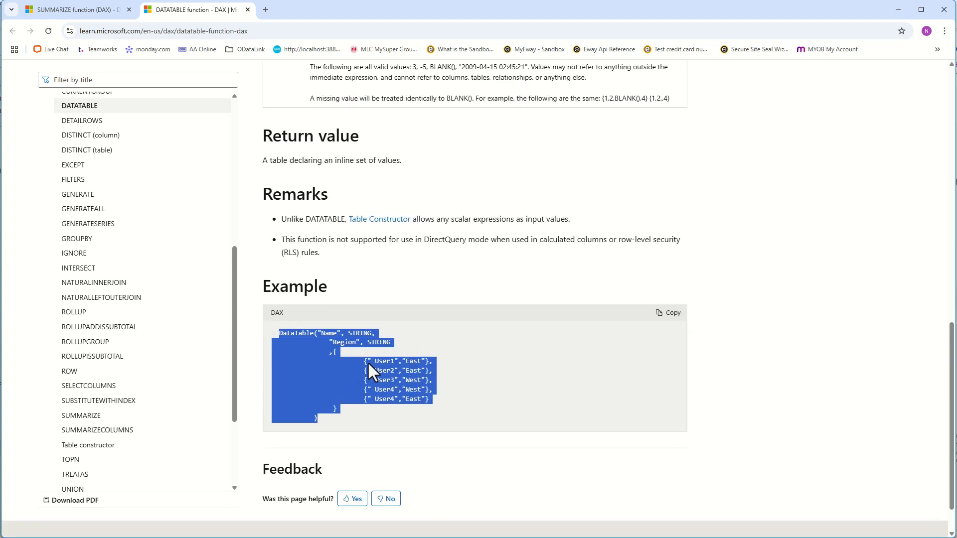
left_click_drag(347, 418, 373, 315)
key("ctrl+c")
Step: Return to Excel and set the table's DAX expression to EVALUATE followed by the copied DataTable example, and apply it
left_click(897, 8)
key("ctrl+a")
key("BackSpace")
type("eval")
key("BackSpace")
key("BackSpace")
key("BackSpace")
key("BackSpace")
type("EVALUATE")
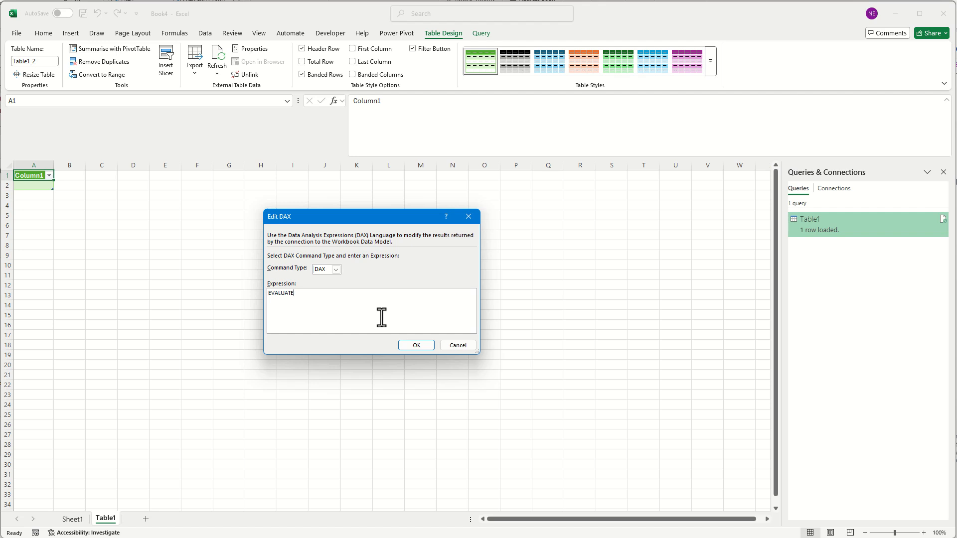
key("ctrl+v")
scroll(415, 315, "up", 3)
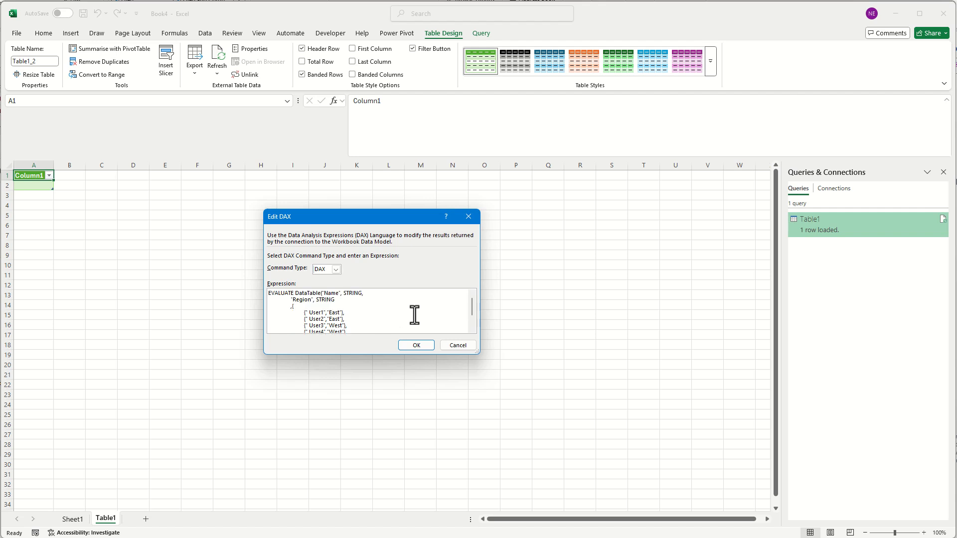
left_click(410, 345)
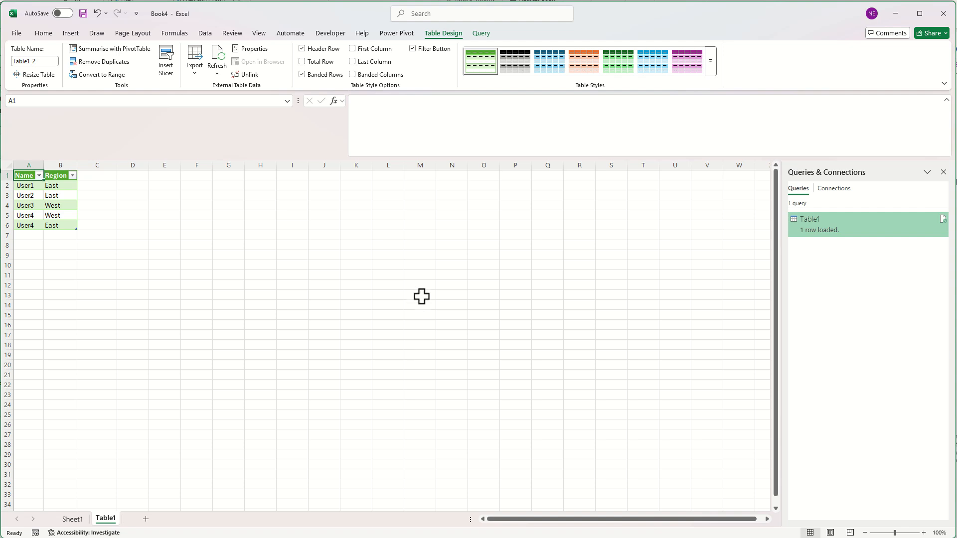
Step: Delete the Sheet1 worksheet that holds the original one-column table
left_click(71, 522)
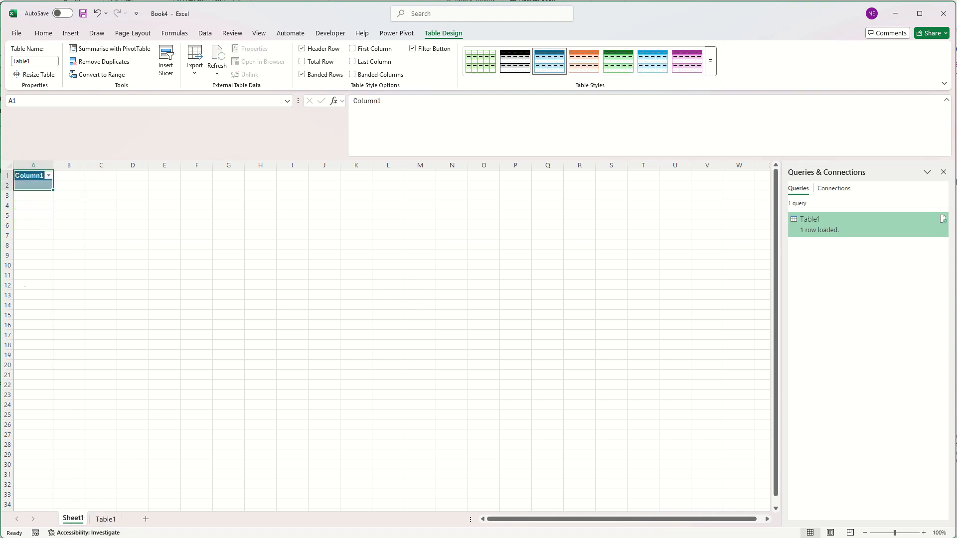
right_click(74, 521)
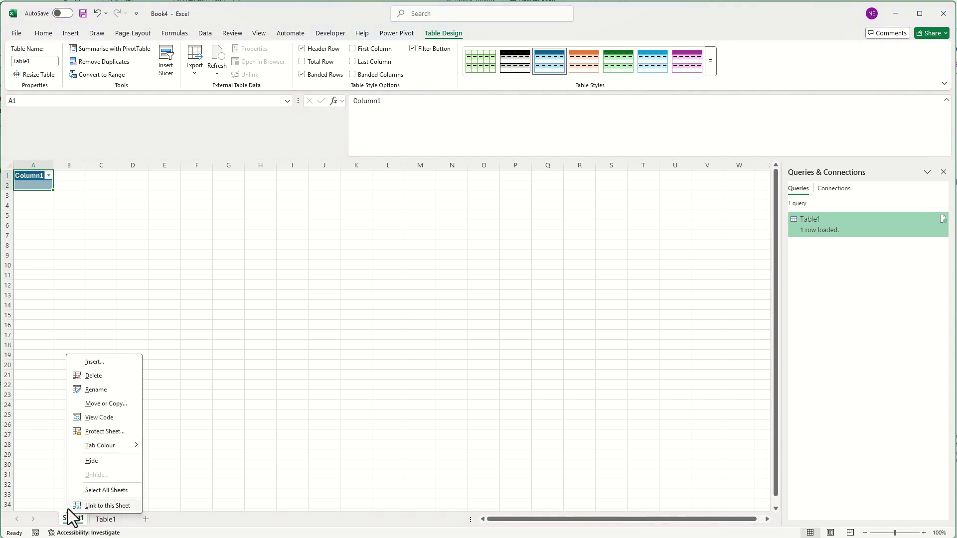
left_click(102, 376)
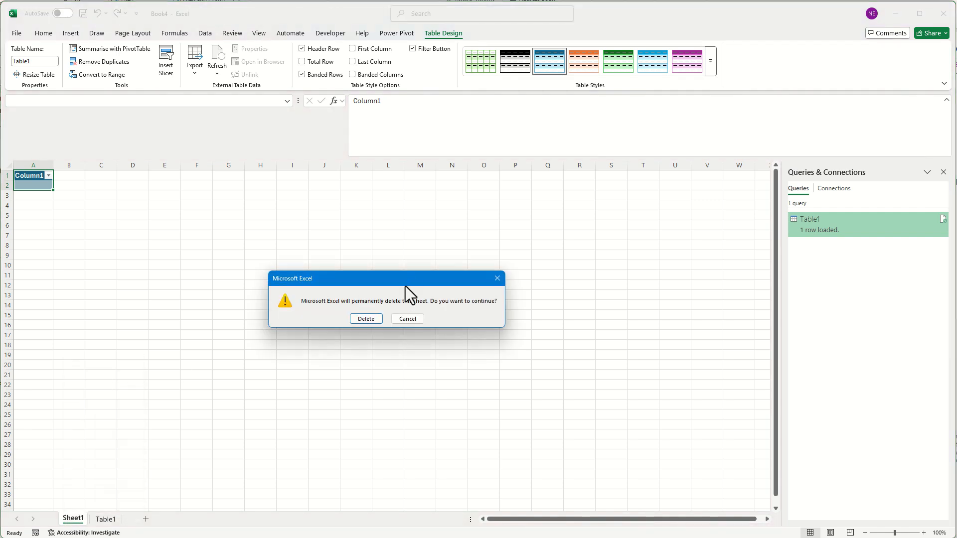
left_click(356, 320)
Step: Delete the Table1 query from the workbook
left_click(819, 224)
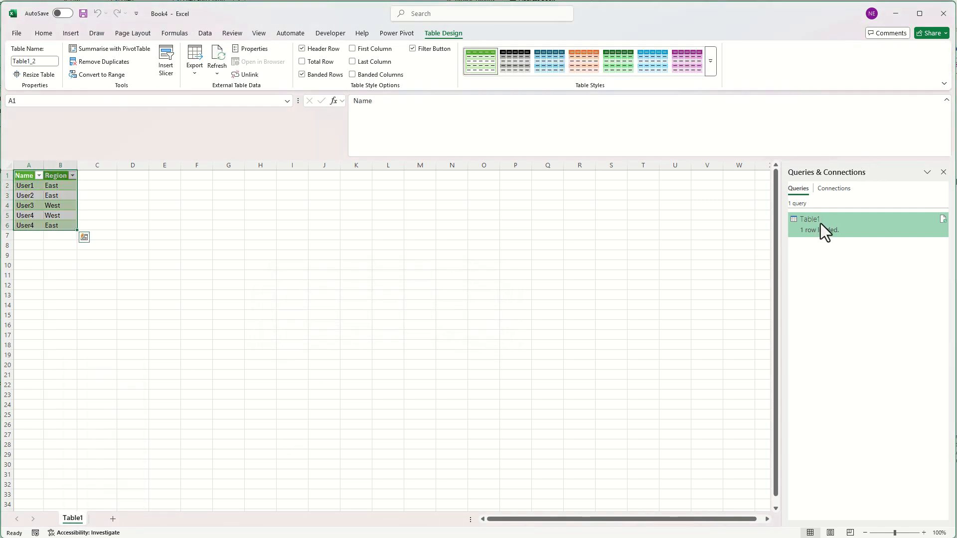
right_click(818, 222)
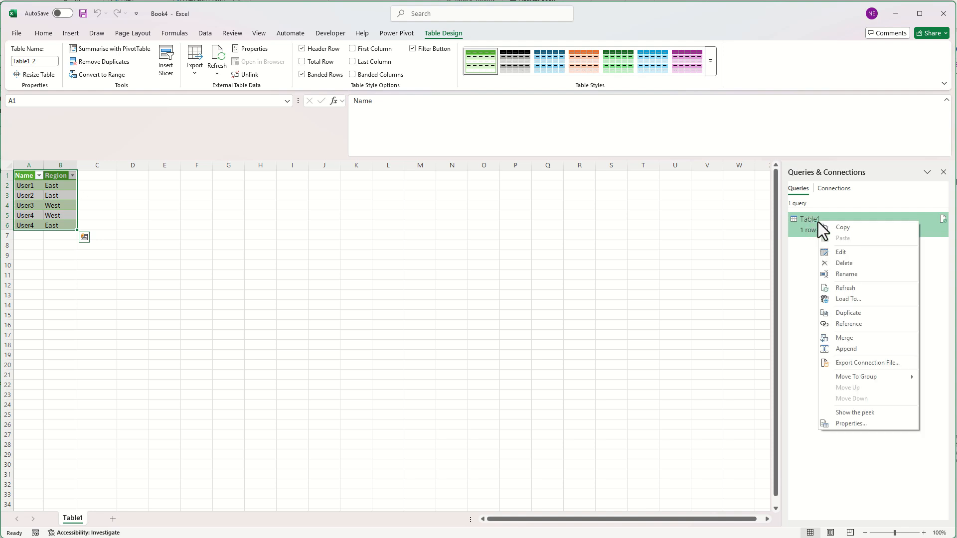
left_click(845, 263)
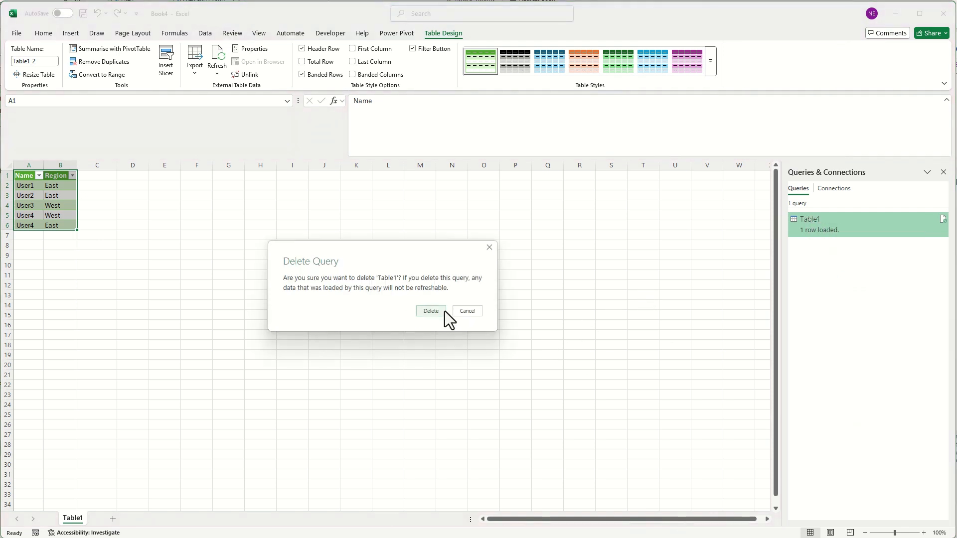
left_click(431, 311)
Step: Rename the table with the Name and Region columns to Data
left_click(26, 195)
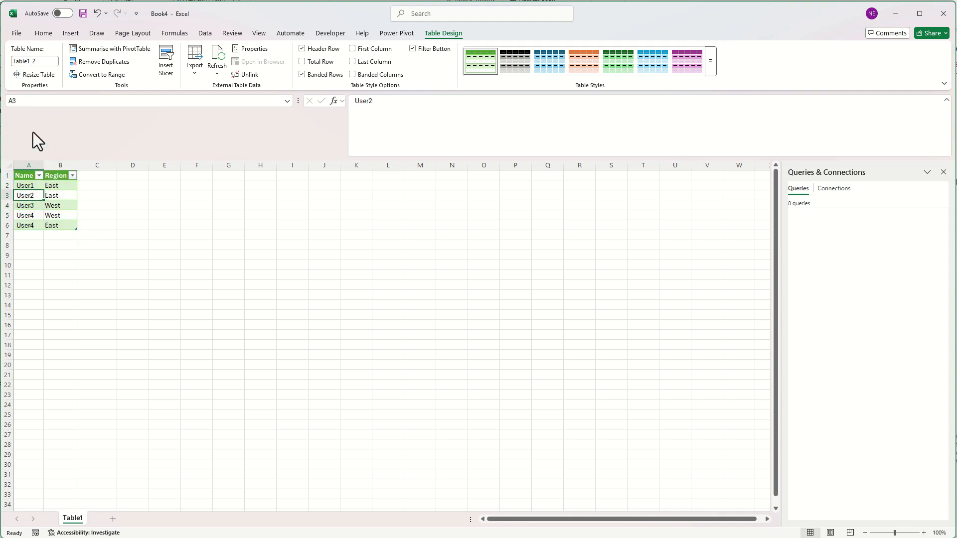
left_click(55, 204)
left_click(34, 60)
type("dATA")
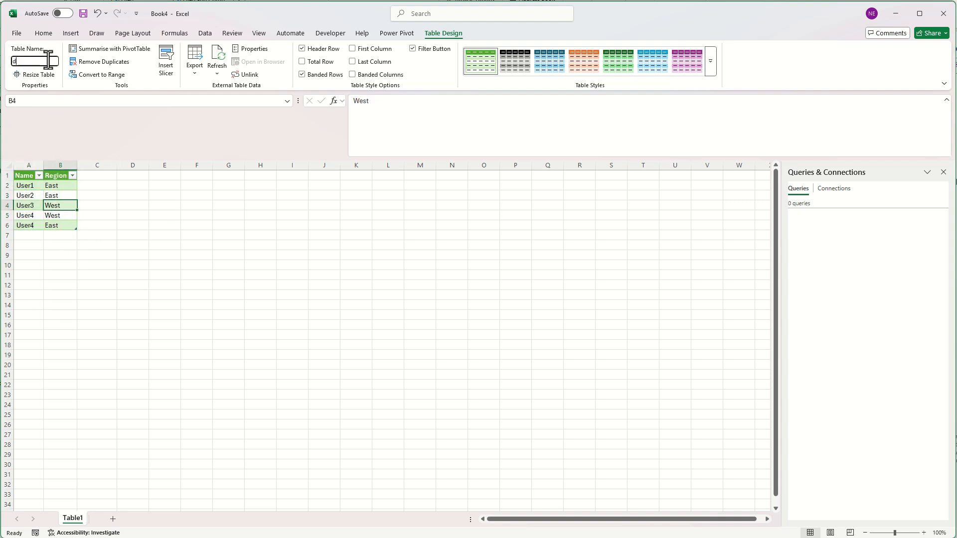
key("BackSpace")
key("BackSpace")
key("BackSpace")
key("BackSpace")
type("dATA")
key("BackSpace")
key("BackSpace")
key("BackSpace")
key("BackSpace")
type("Data")
key("Return")
Step: Add the Data table to the data model and close the Power Pivot window
left_click(49, 185)
left_click(394, 34)
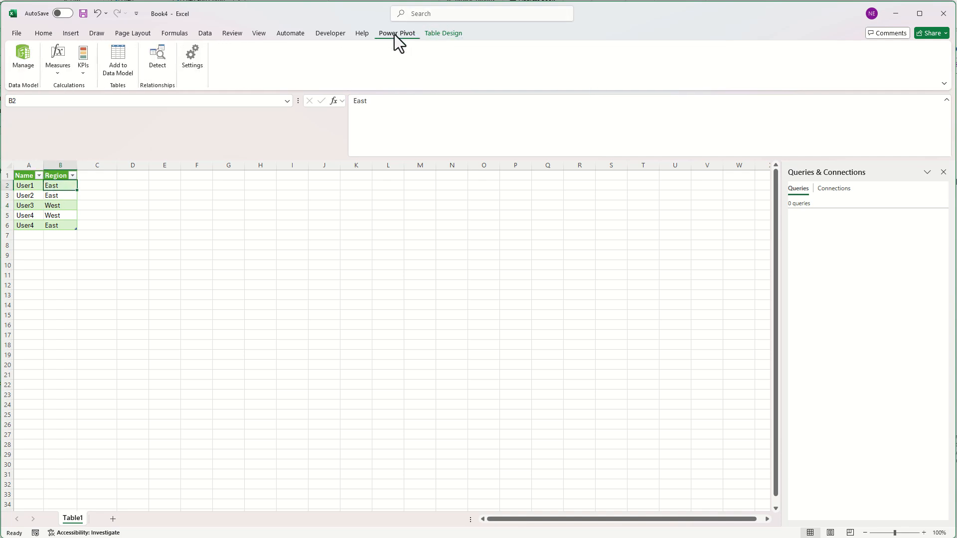
left_click(121, 68)
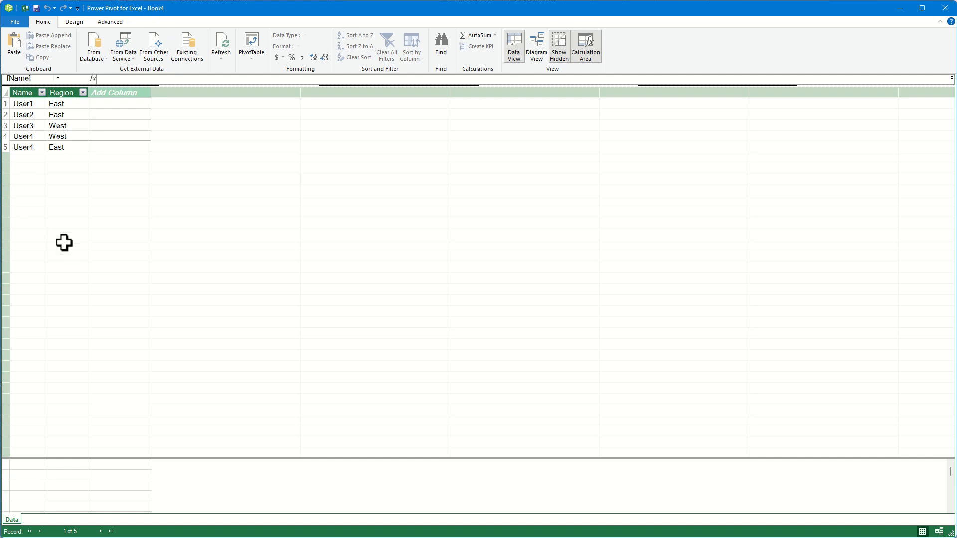
left_click(945, 9)
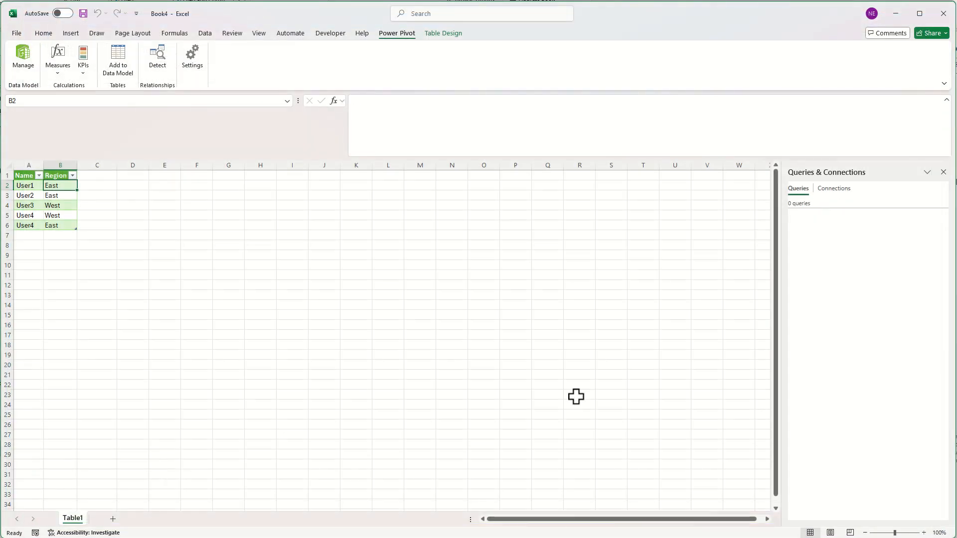
Step: Remove the User1 and User2 rows from the DAX expression behind the Name and Region table
left_click(50, 204)
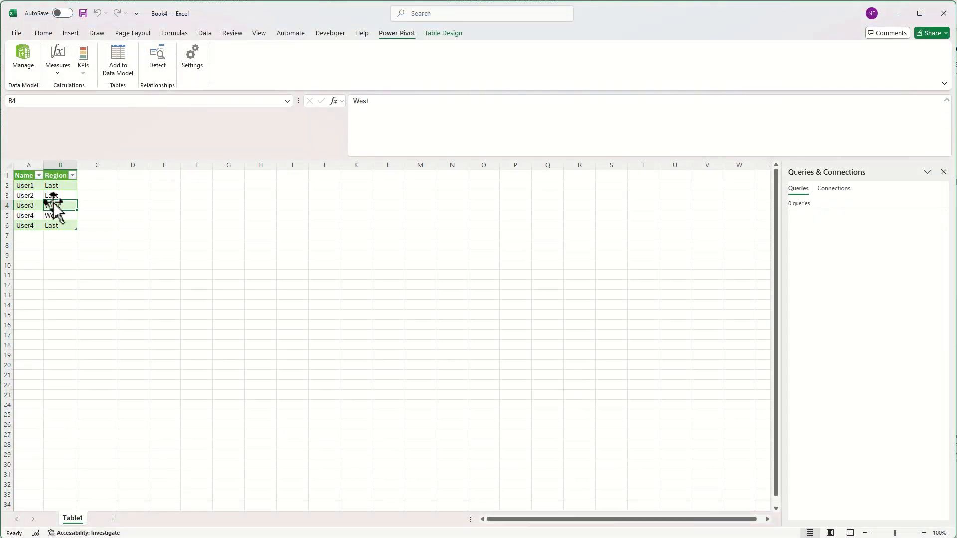
right_click(52, 206)
mouse_move(116, 418)
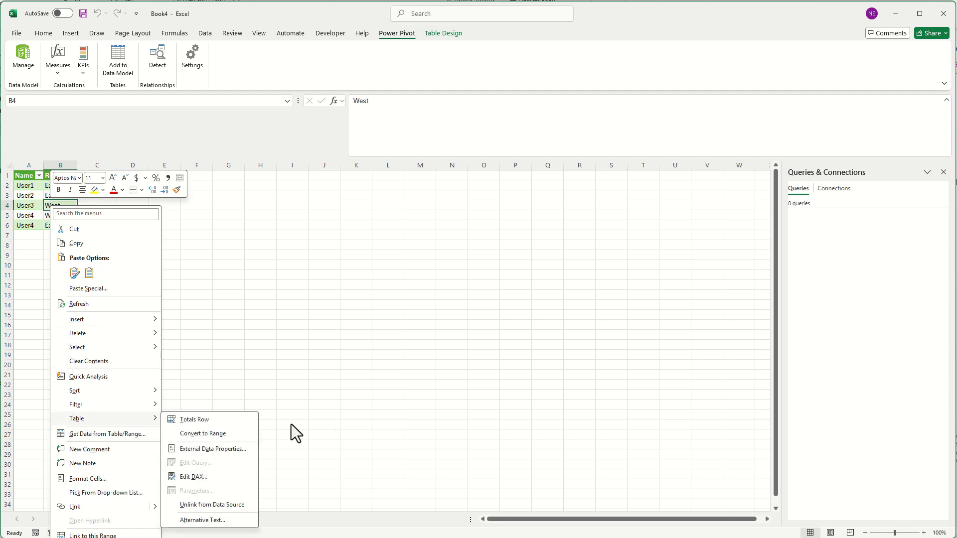
left_click(211, 477)
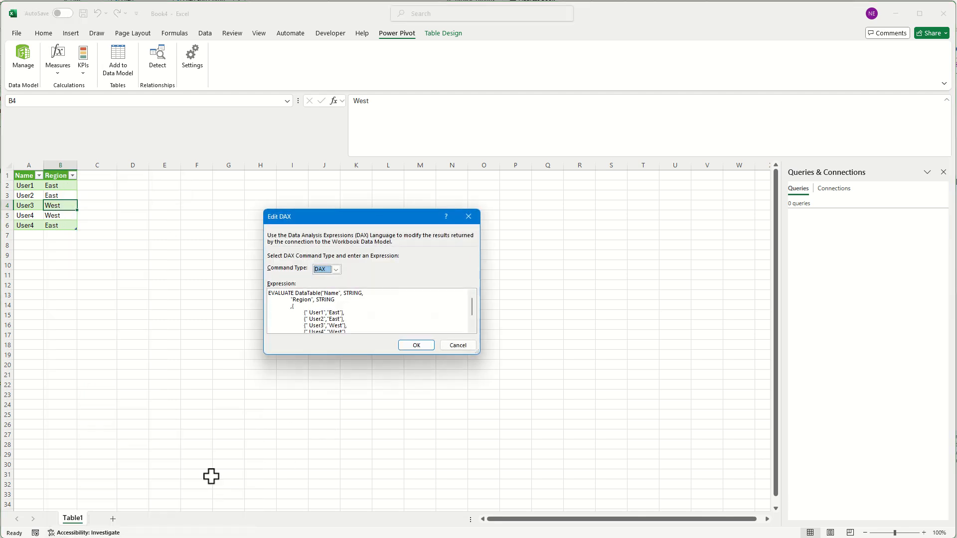
left_click(352, 313)
key("Home")
key("shift+Down")
key("shift+Down")
key("Delete")
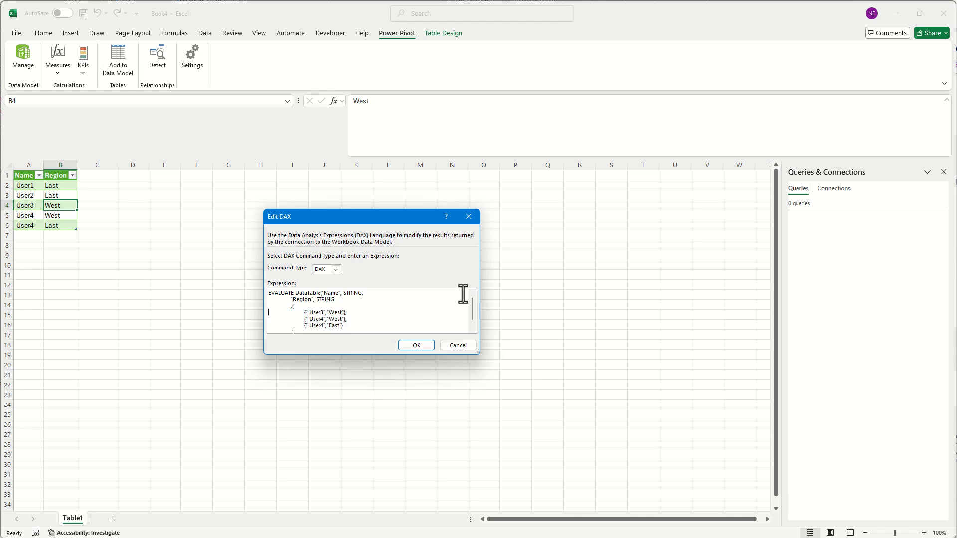
left_click(416, 344)
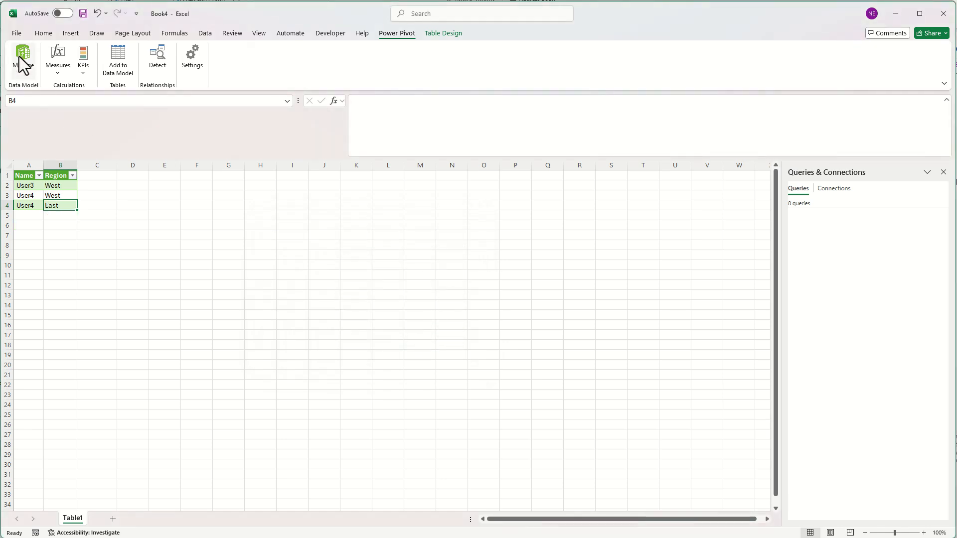
Step: Refresh the Data table in the Power Pivot data model and close the Power Pivot window
left_click(20, 57)
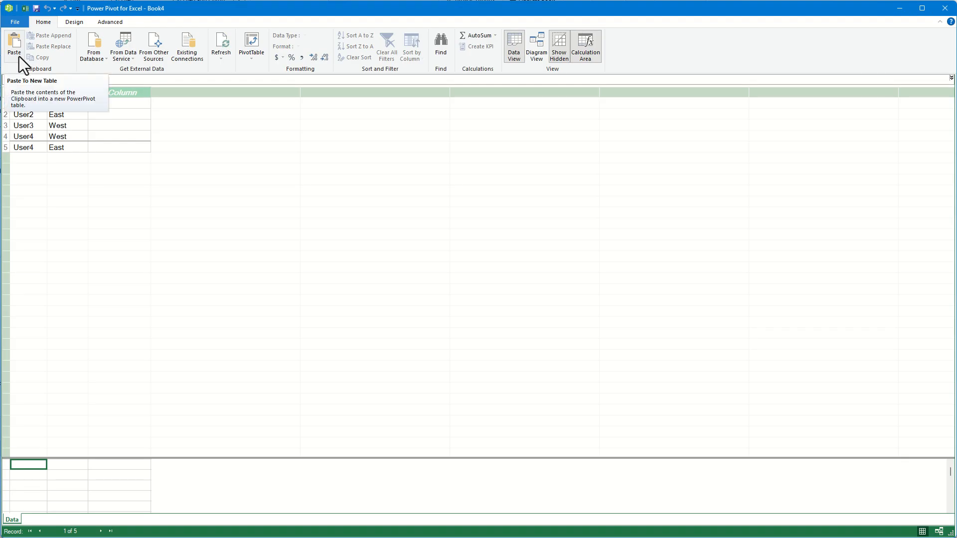
left_click(221, 42)
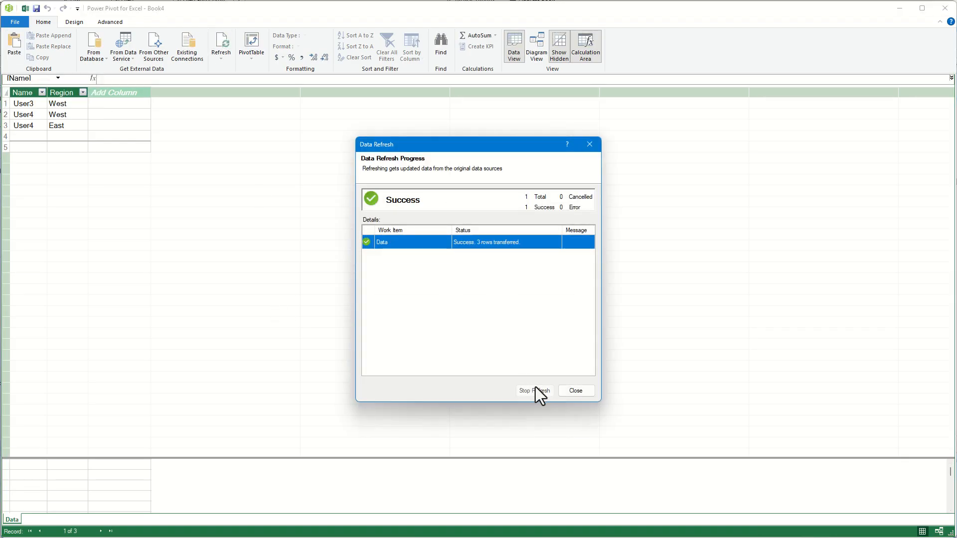
left_click(574, 391)
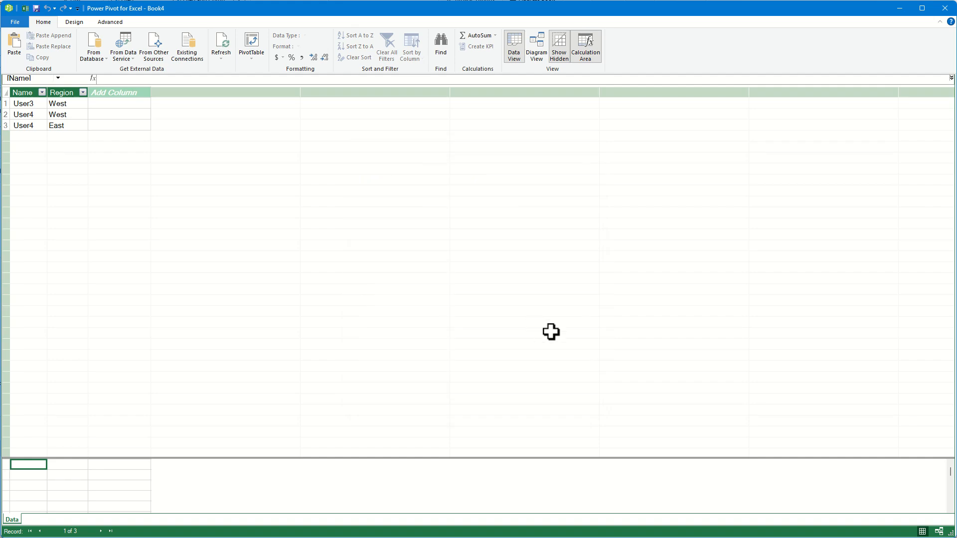
left_click(945, 8)
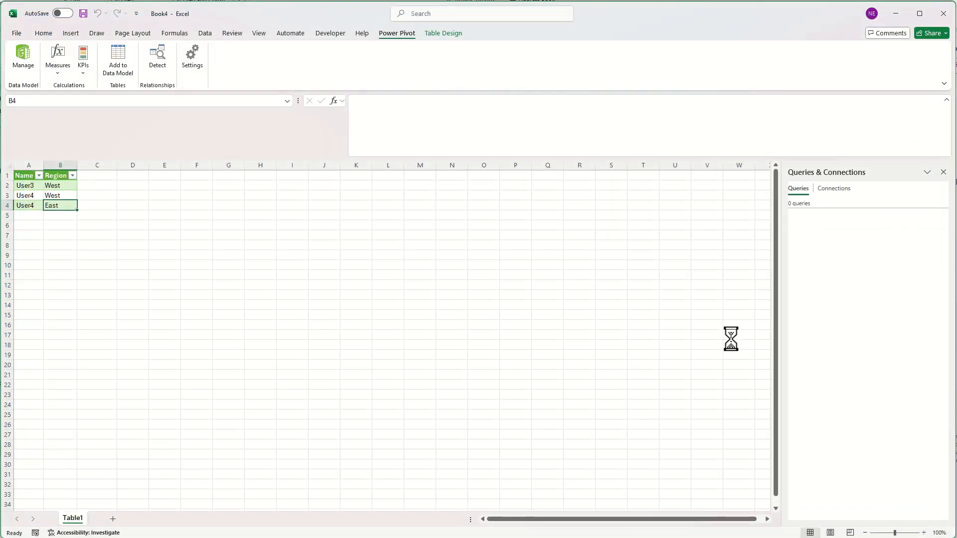